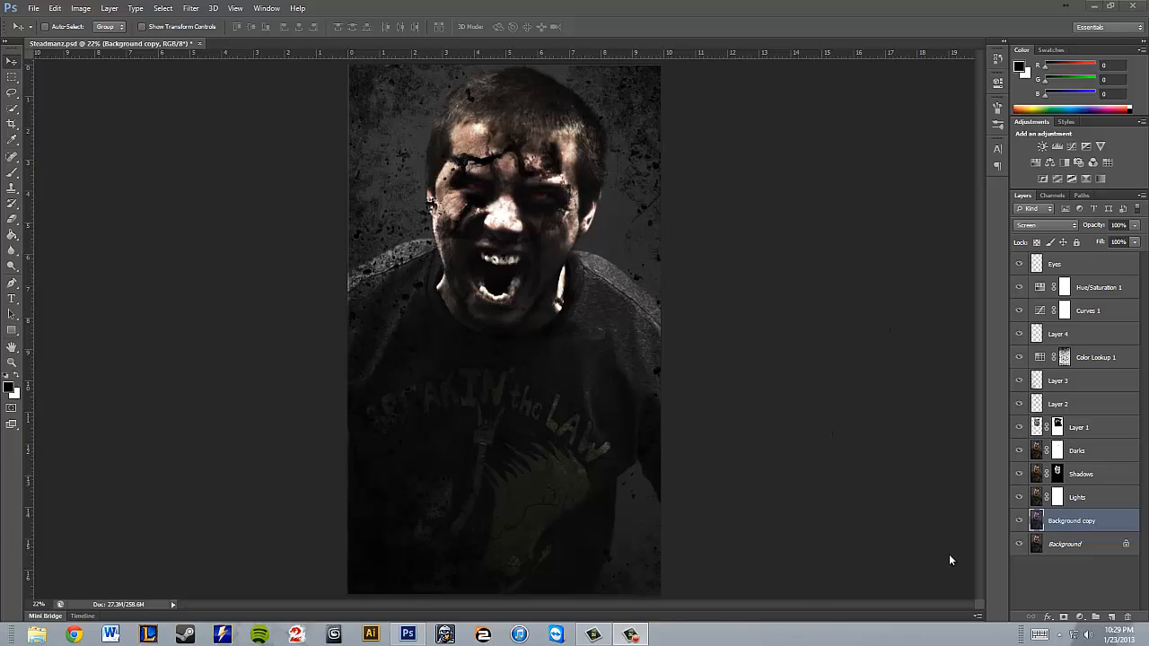
Step: Delete every layer above Background, from Eyes down to Background copy
click(1065, 267)
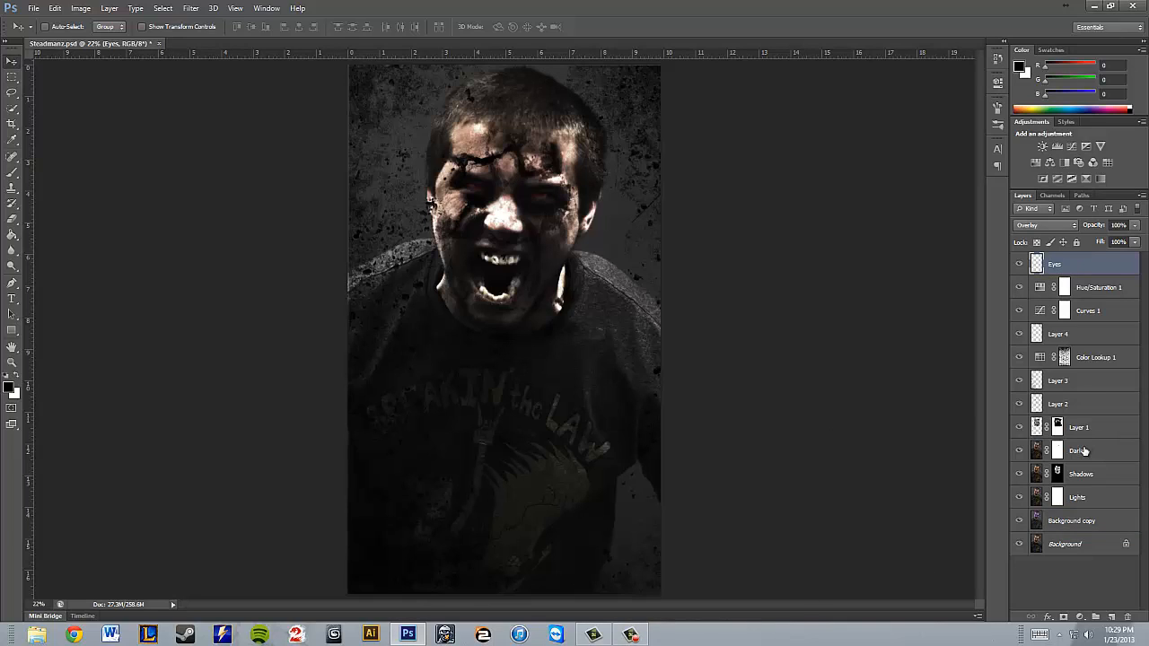
shift+click(1092, 530)
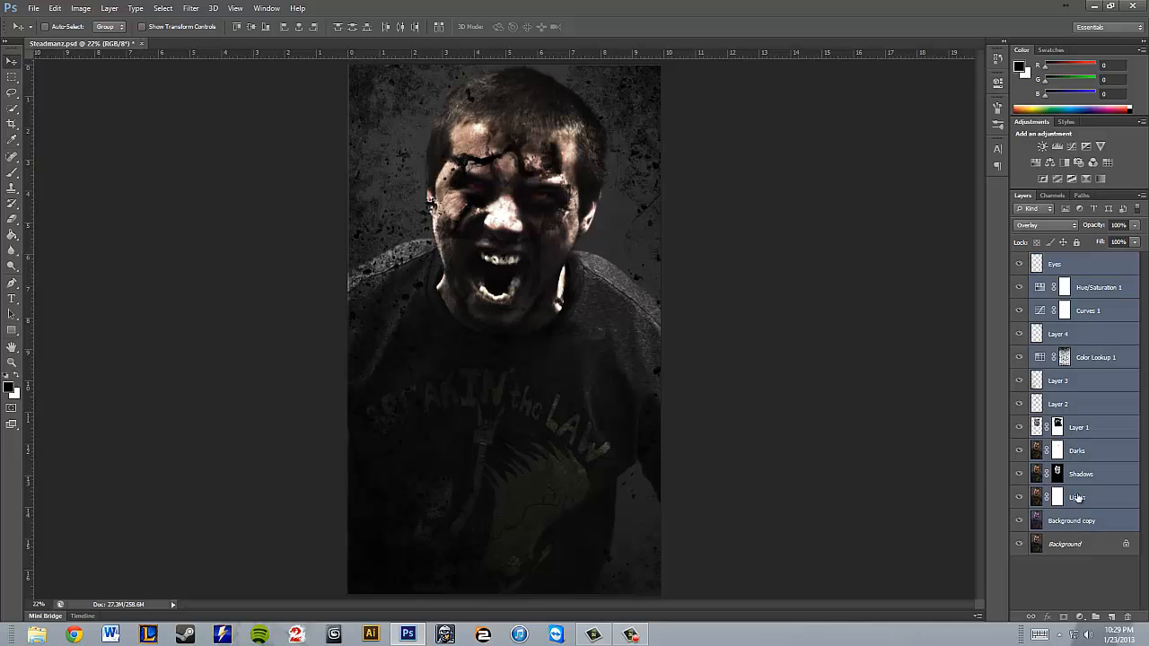
right_click(1081, 477)
click(946, 472)
drag(1083, 524, 1128, 616)
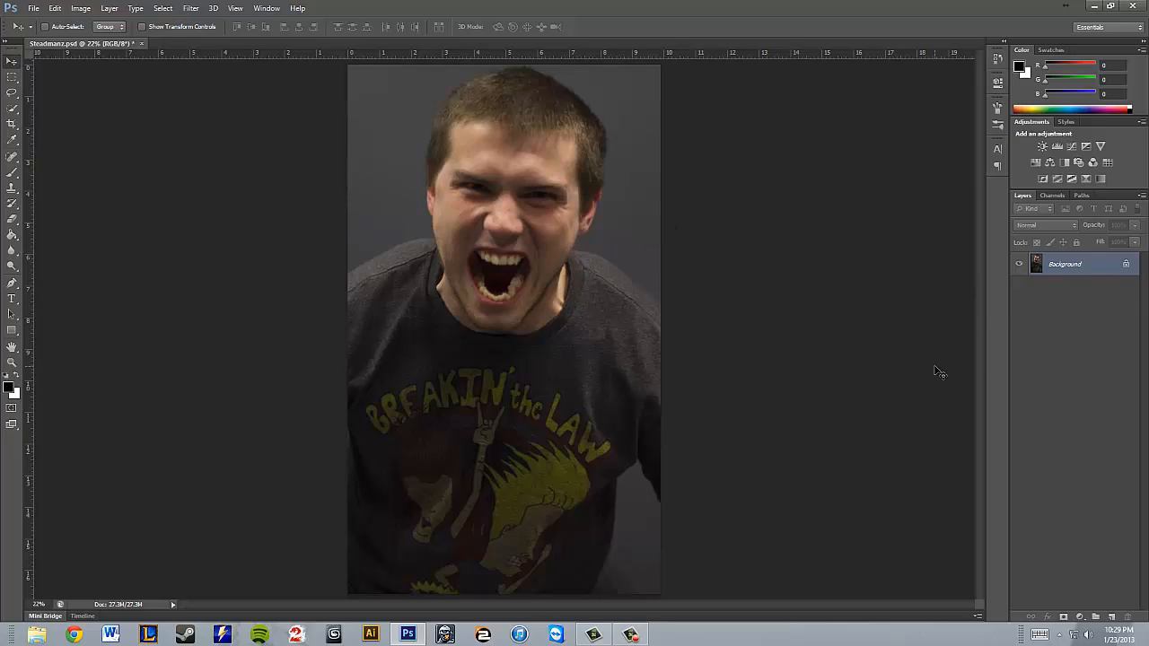
Step: Duplicate the Background layer twice
key(ctrl+j)
key(ctrl+j)
click(1061, 314)
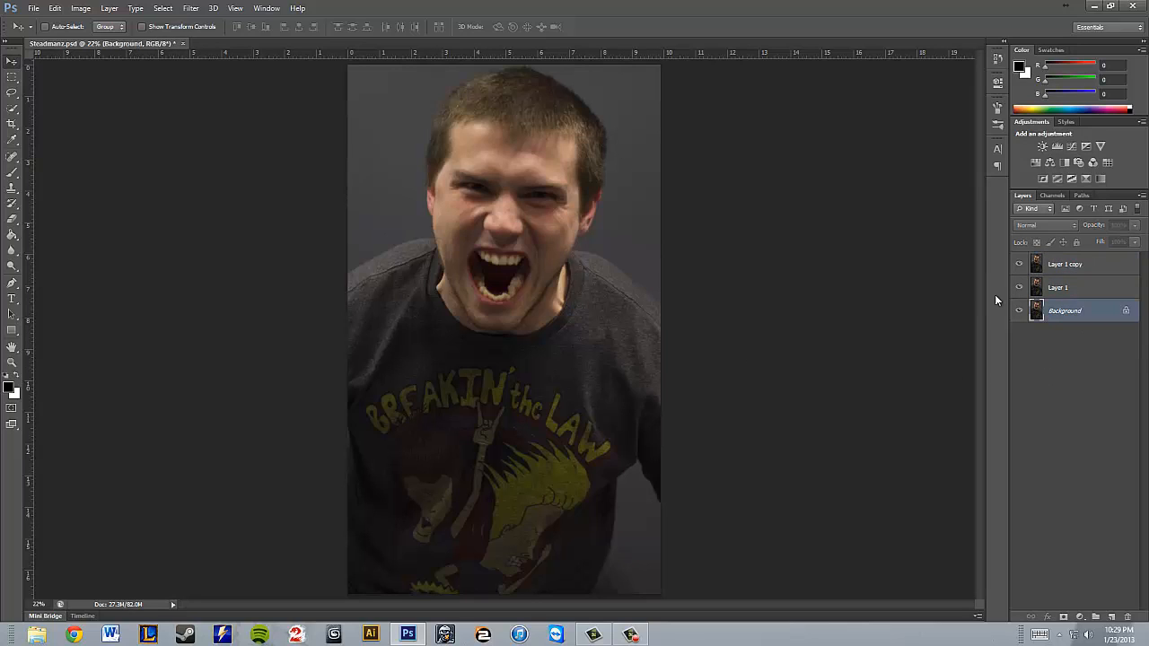
click(1060, 289)
click(1066, 267)
click(1064, 288)
click(1065, 266)
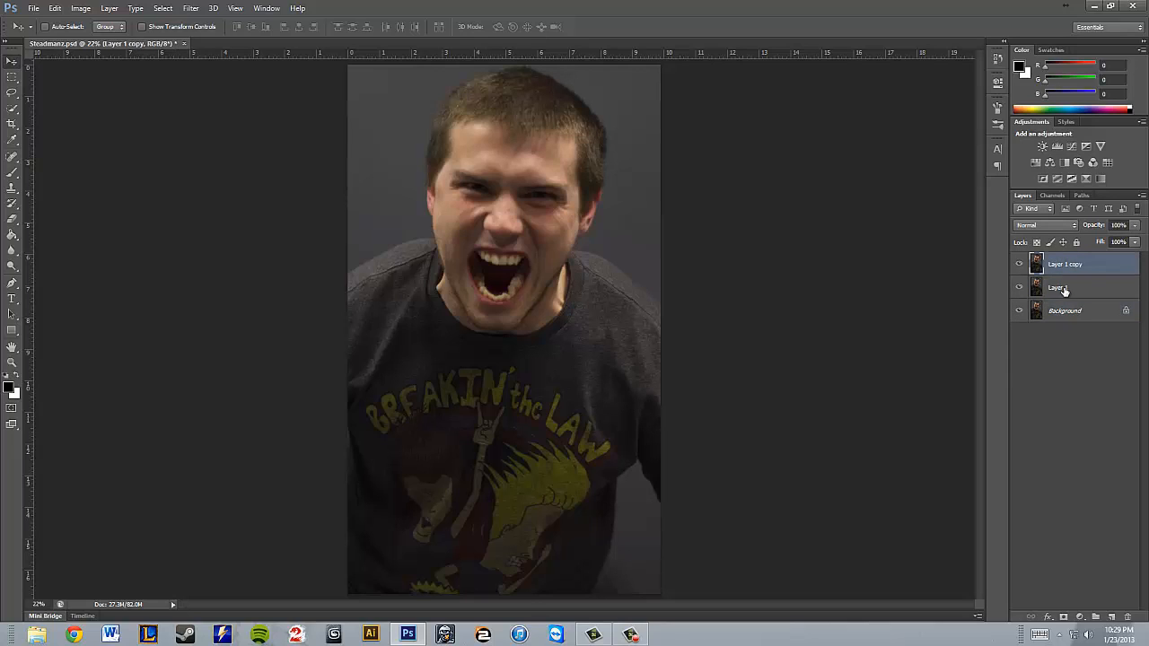
click(1064, 288)
Step: Set the uppermost duplicate layer's blend mode to Multiply and give it a black layer mask that hides the layer
click(1077, 268)
click(1025, 229)
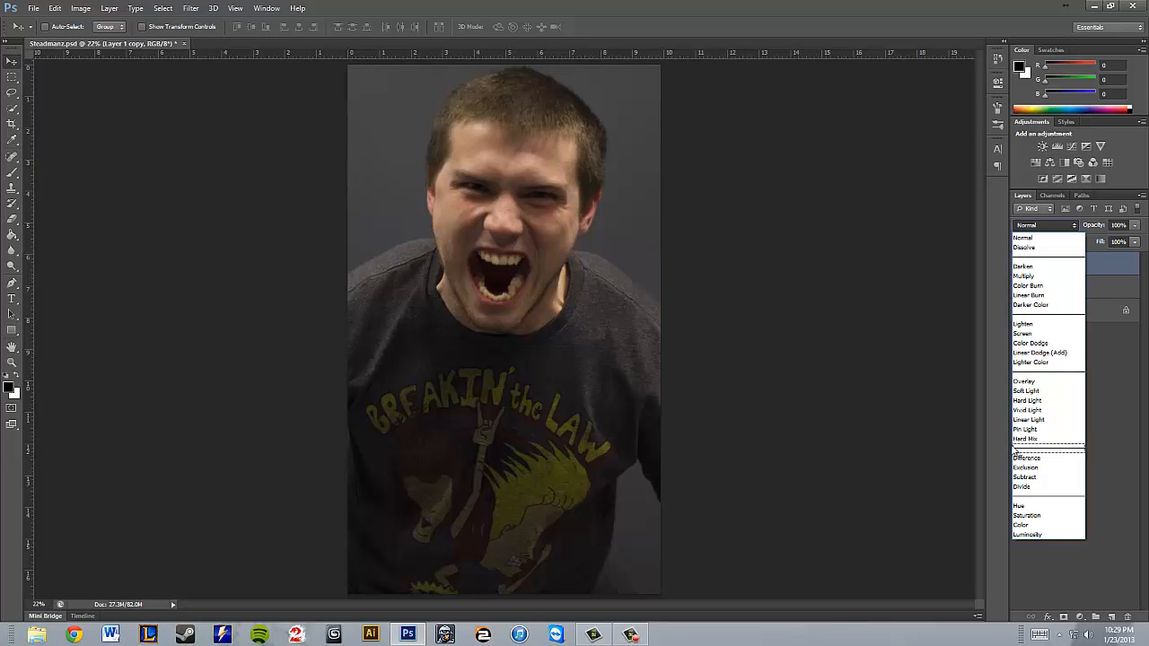
click(1046, 275)
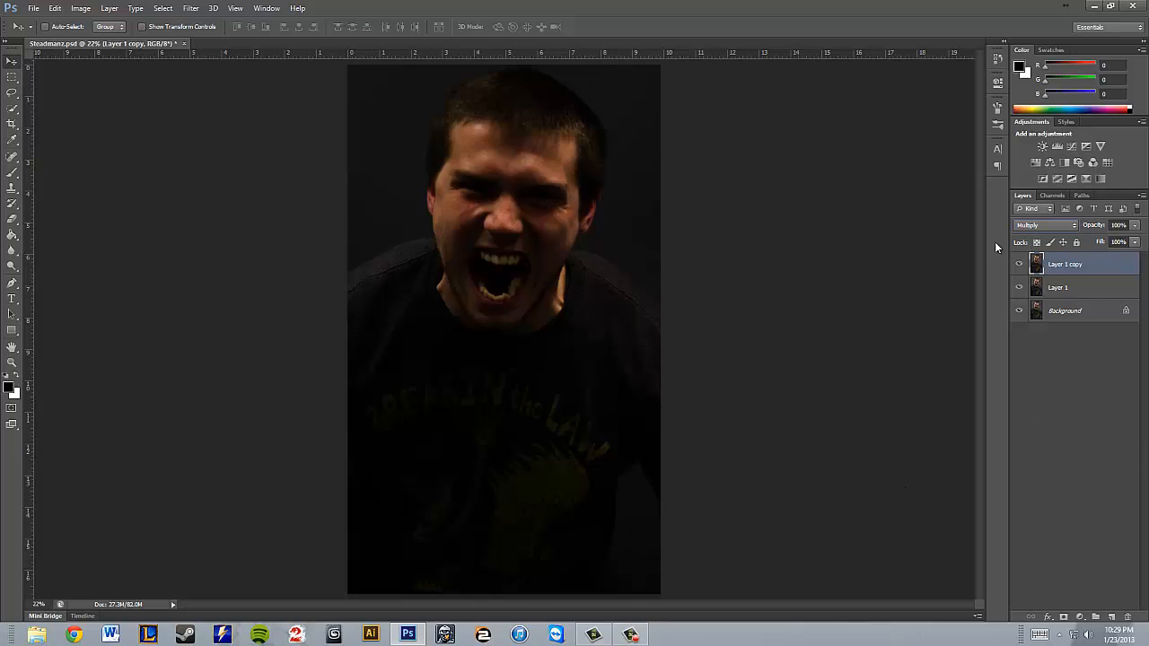
alt+click(1064, 618)
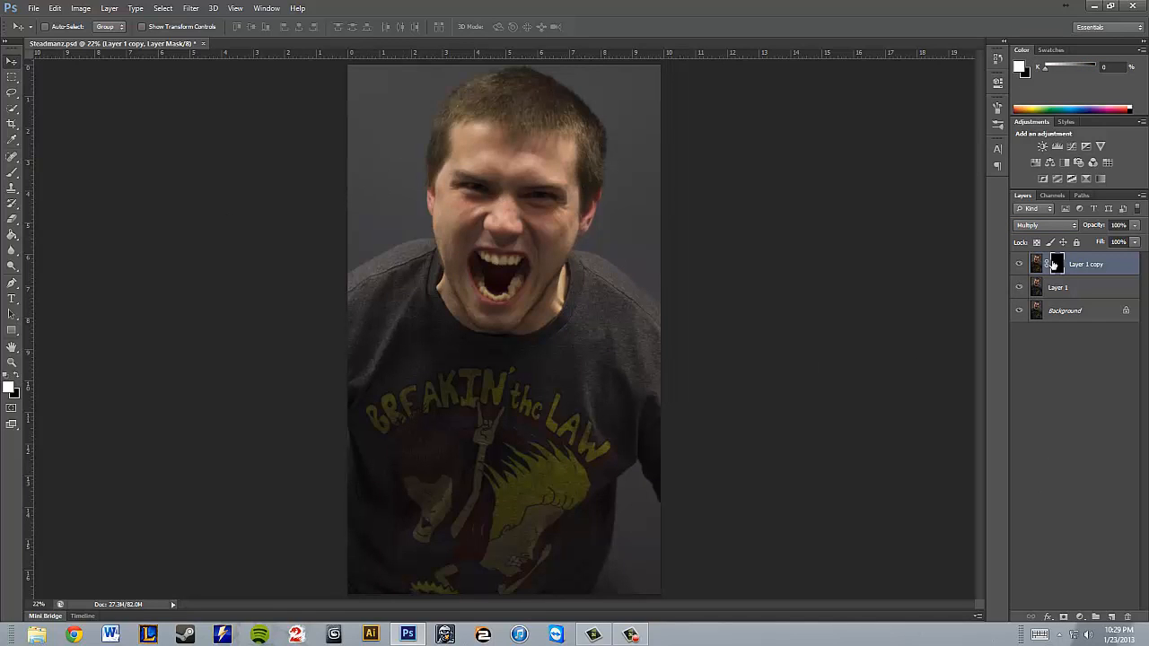
Step: Disable the black layer mask to preview the Multiply darkening, and re-enable it
right_click(1058, 266)
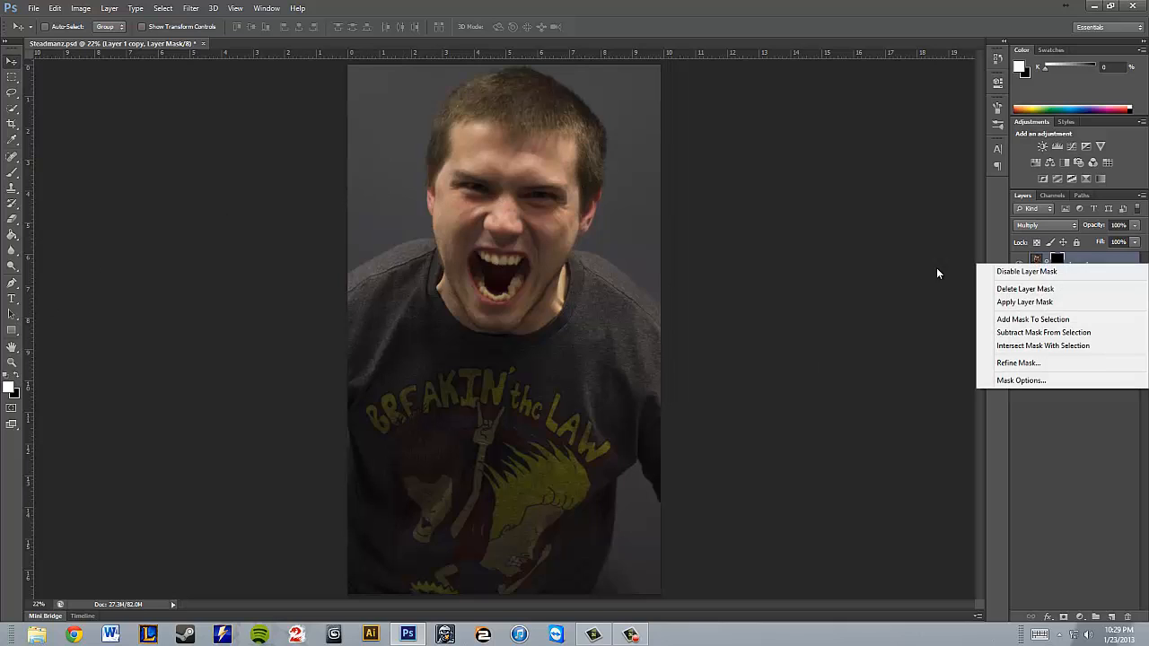
click(1000, 268)
right_click(1058, 262)
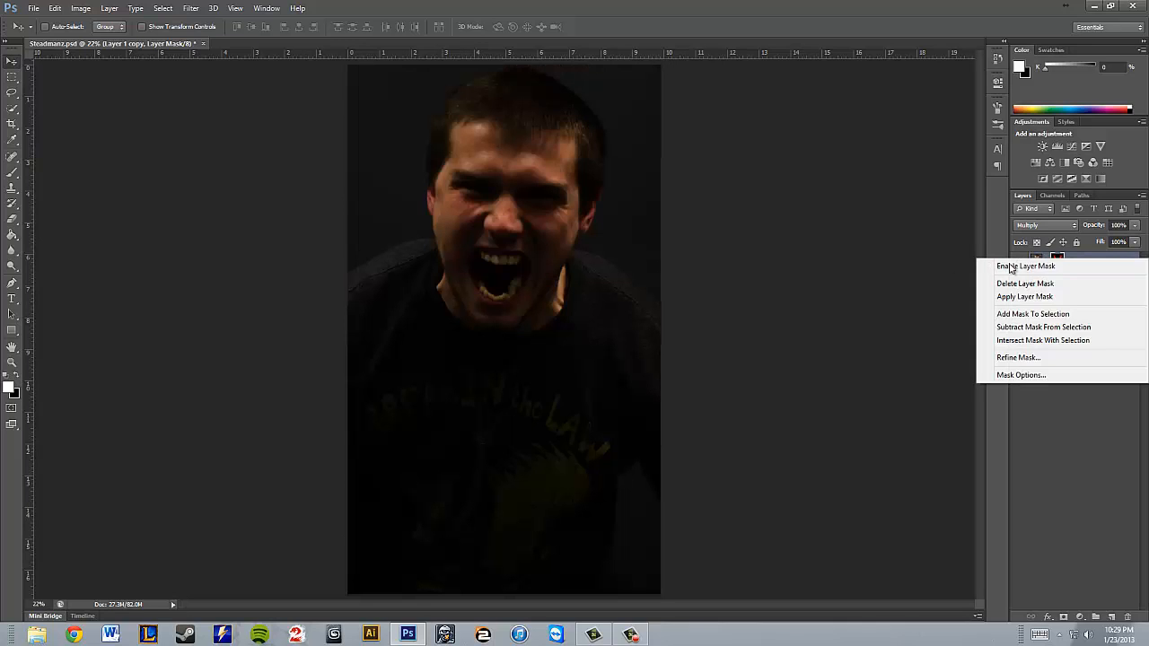
click(1000, 267)
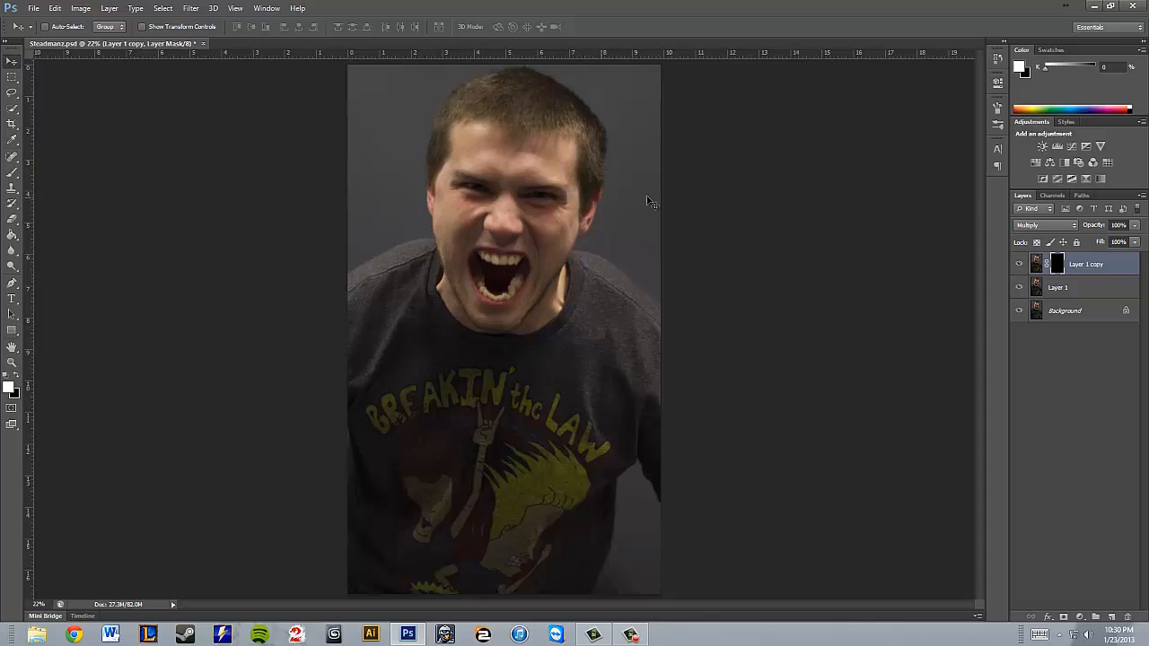
Step: Paint white on the mask over both eye sockets with a 125 px brush at 50% opacity
click(9, 389)
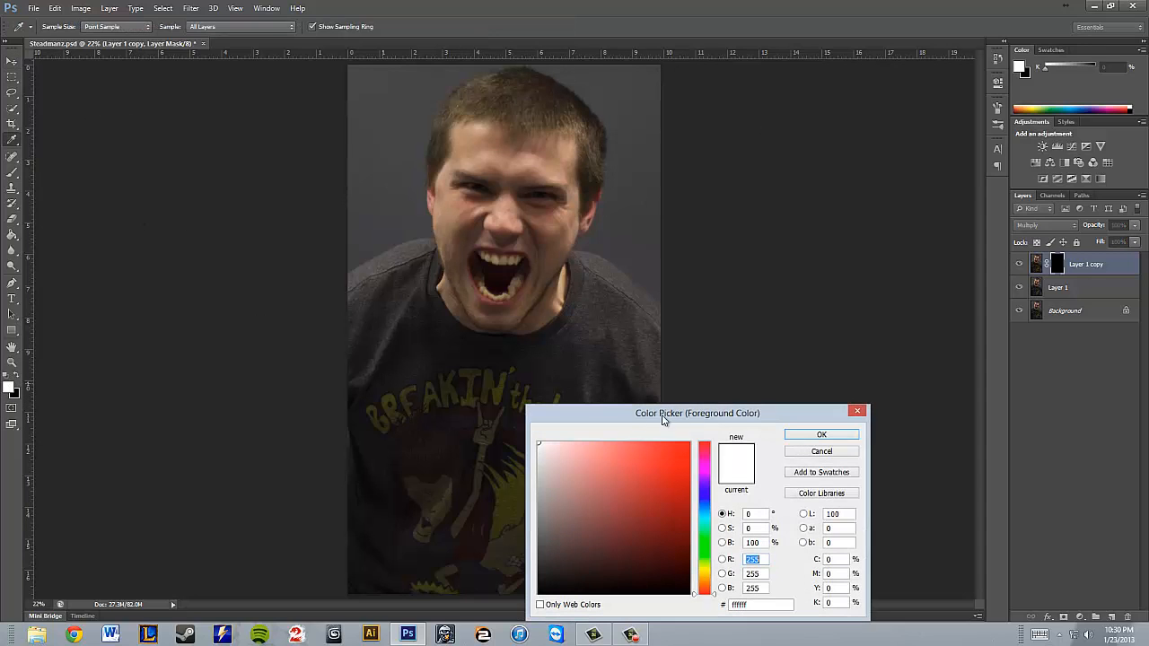
click(857, 411)
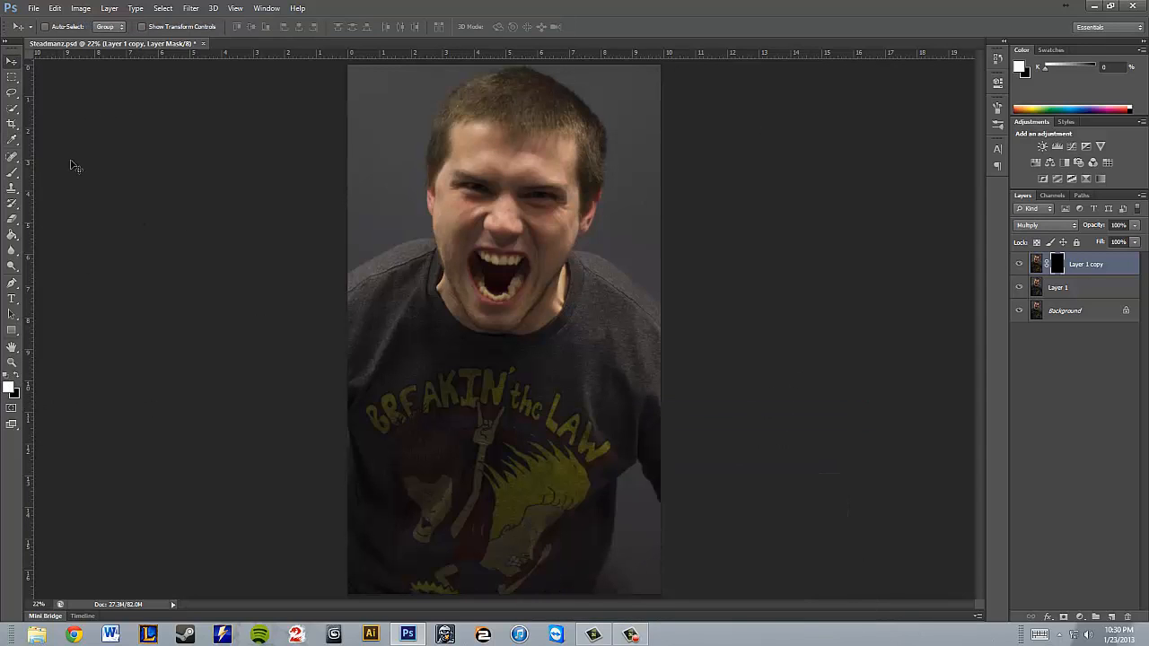
click(12, 172)
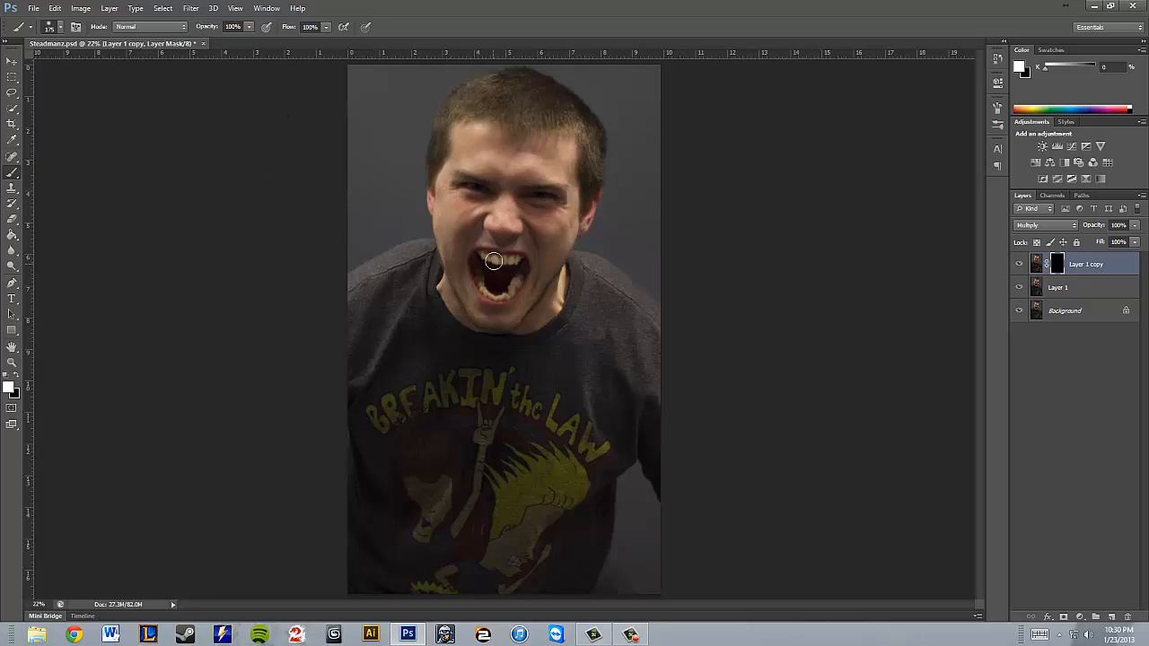
click(240, 30)
drag(253, 43, 217, 43)
key(bracketleft)
mouse_move(481, 199)
mouse_down()
mouse_move(450, 192)
mouse_move(564, 205)
mouse_move(530, 203)
mouse_move(560, 205)
mouse_up()
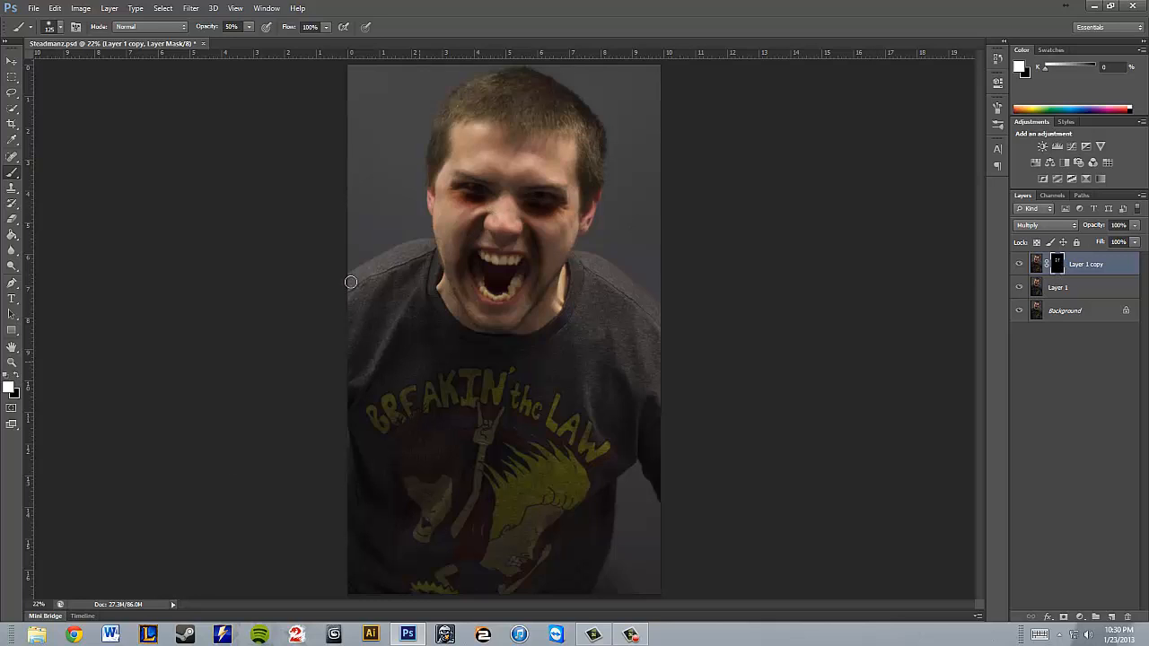
Step: Paint white on the mask around the face with the brush enlarged to 500 px to darken its outer areas
key(bracketright)
key(bracketright)
key(bracketright)
key(bracketright)
key(bracketright)
key(bracketright)
key(bracketright)
mouse_move(466, 154)
mouse_down()
mouse_move(560, 144)
mouse_move(579, 199)
mouse_move(510, 312)
mouse_move(456, 280)
mouse_move(439, 214)
mouse_move(452, 212)
mouse_move(418, 161)
mouse_move(423, 218)
mouse_up()
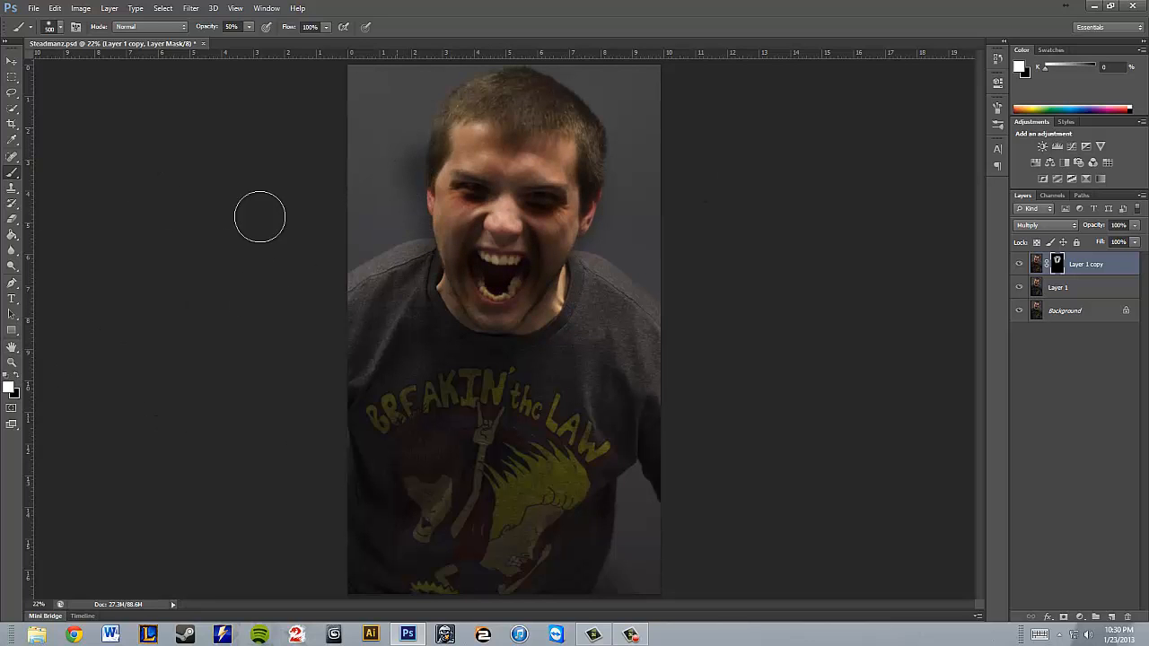
Step: Reduce the brush to 300 px and paint white on the mask over the hair, sides of the head and neck
key(bracketleft)
key(bracketleft)
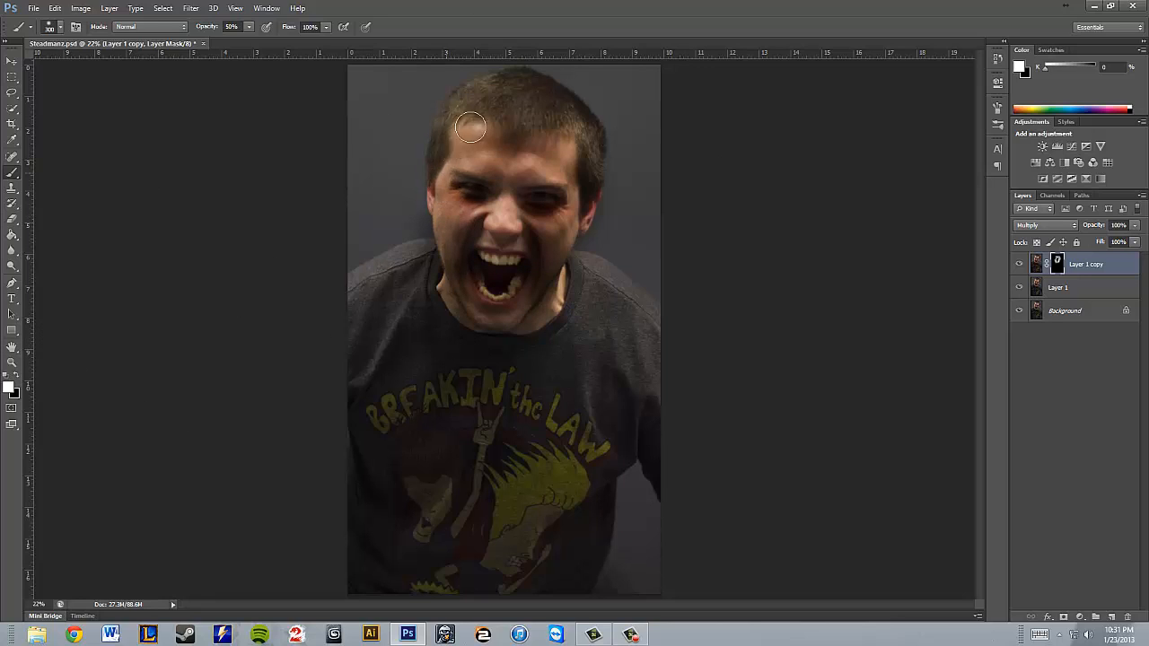
mouse_move(486, 115)
mouse_down()
mouse_move(519, 98)
mouse_move(481, 89)
mouse_move(519, 104)
mouse_move(540, 92)
mouse_move(591, 145)
mouse_move(587, 177)
mouse_up()
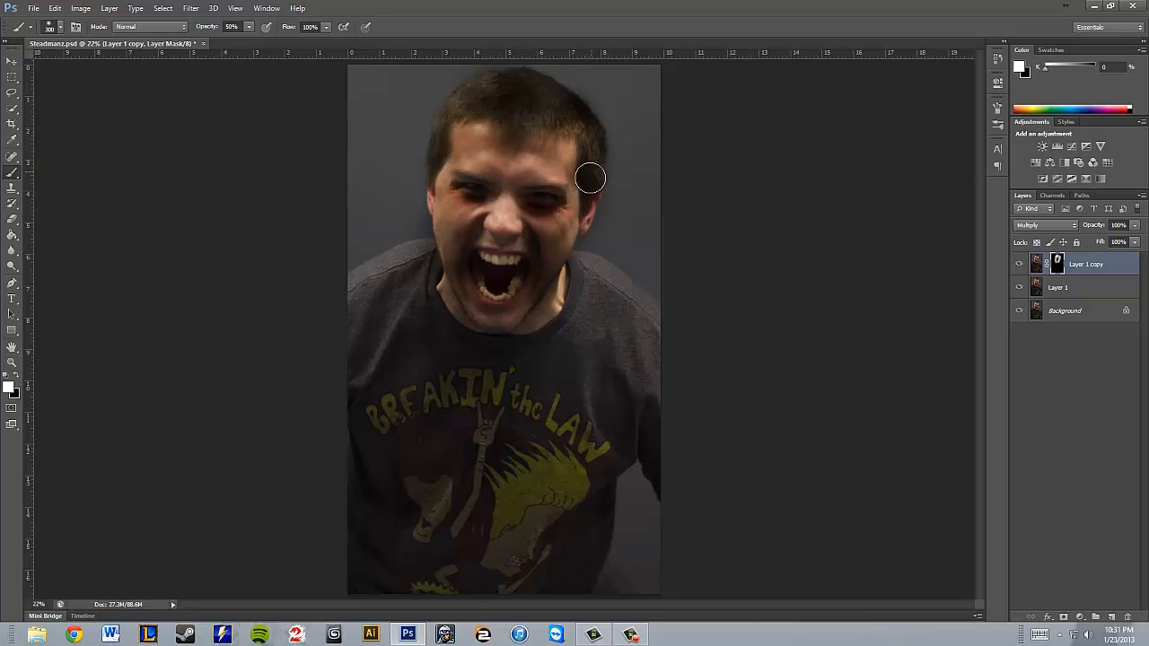
mouse_move(576, 270)
mouse_down()
mouse_move(542, 323)
mouse_move(471, 328)
mouse_move(433, 289)
mouse_up()
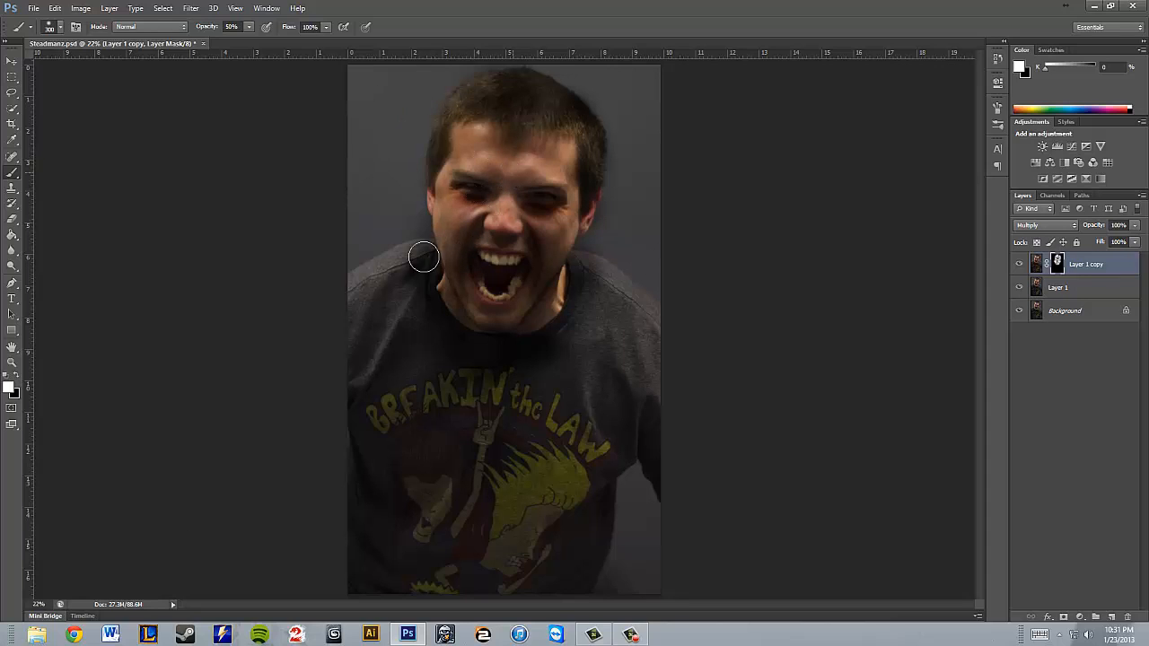
Step: Open Cracks.jpg from the Textures folder, copy it into the portrait document as a new layer, and close the texture file
click(46, 617)
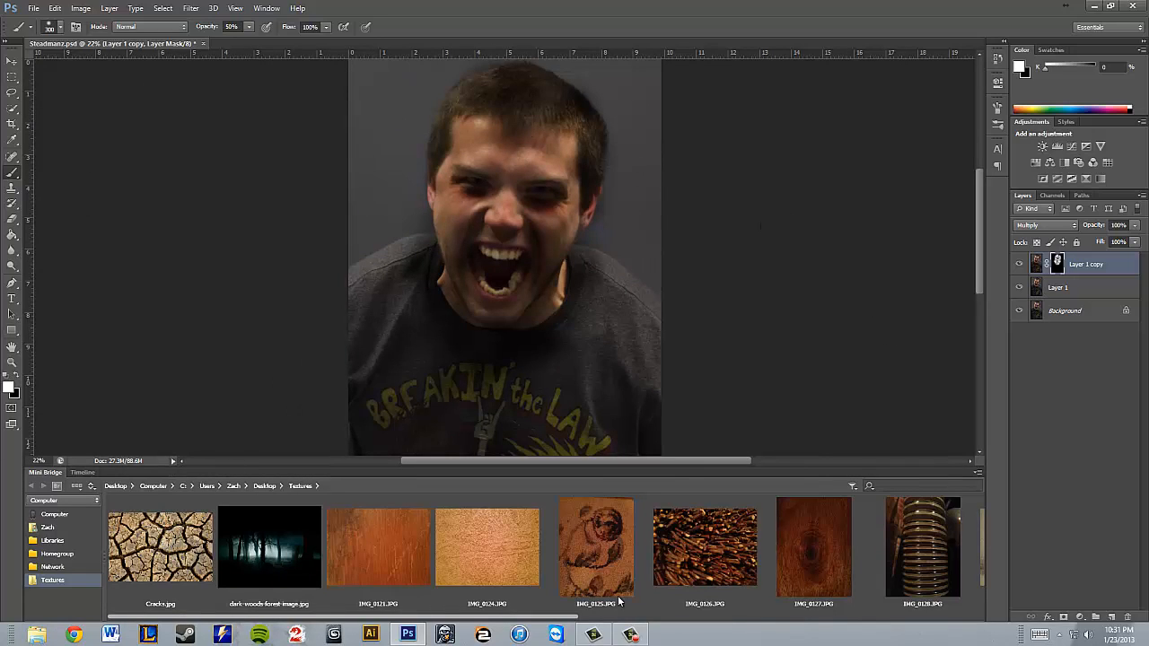
double_click(182, 562)
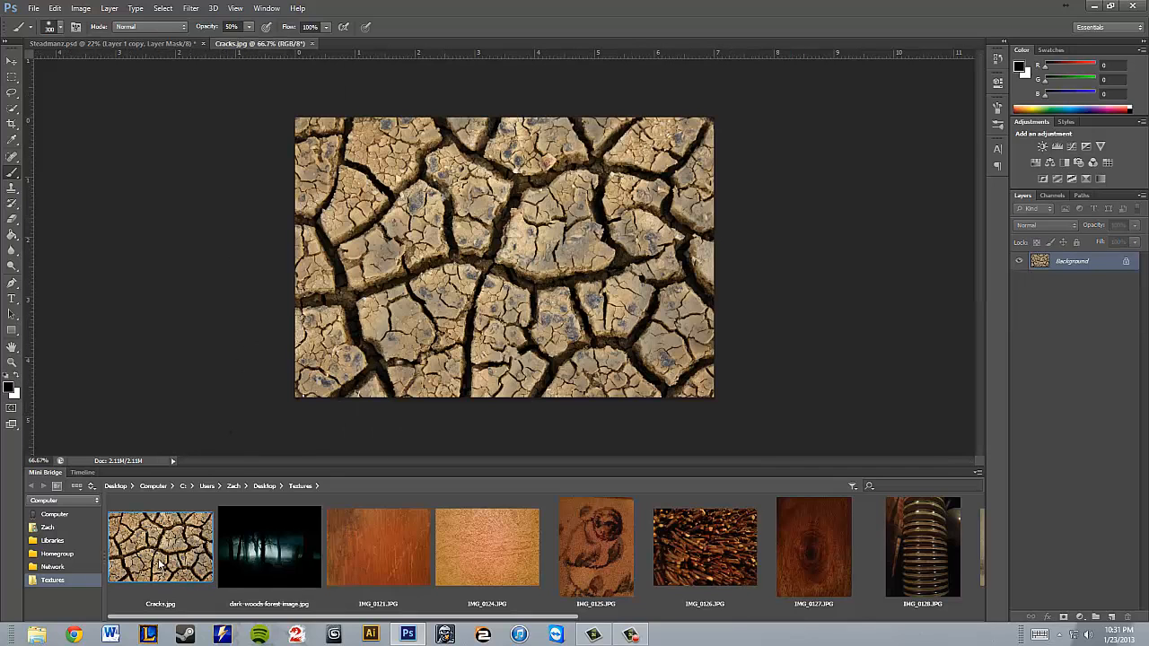
click(10, 63)
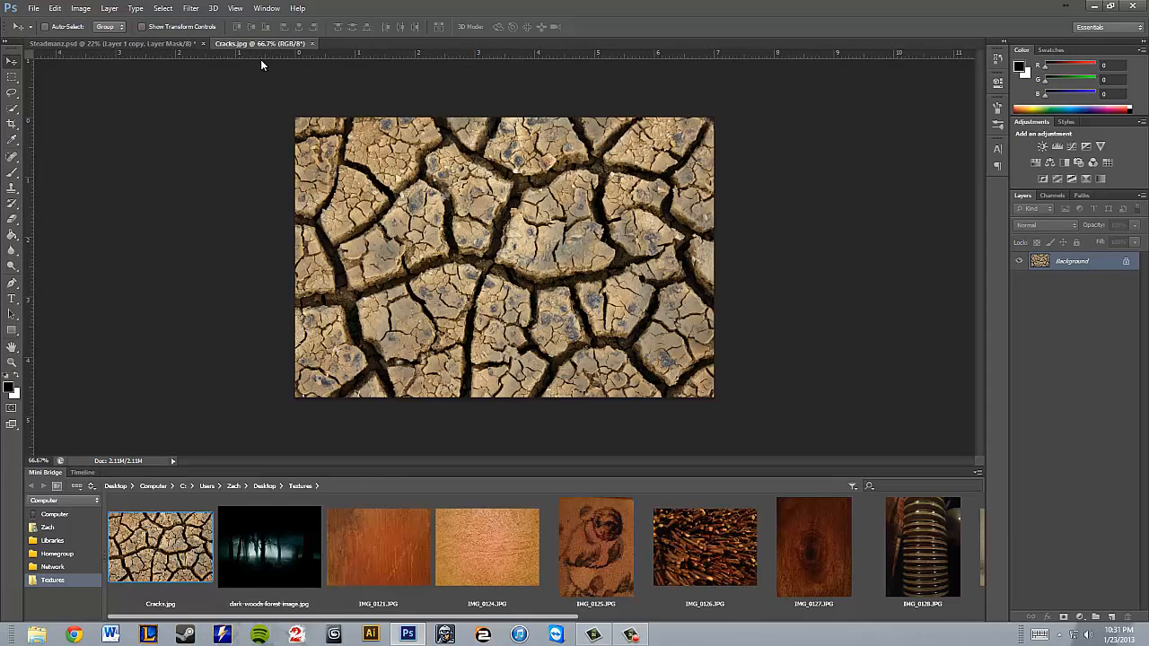
drag(262, 63, 335, 164)
drag(351, 108, 166, 81)
drag(255, 149, 554, 216)
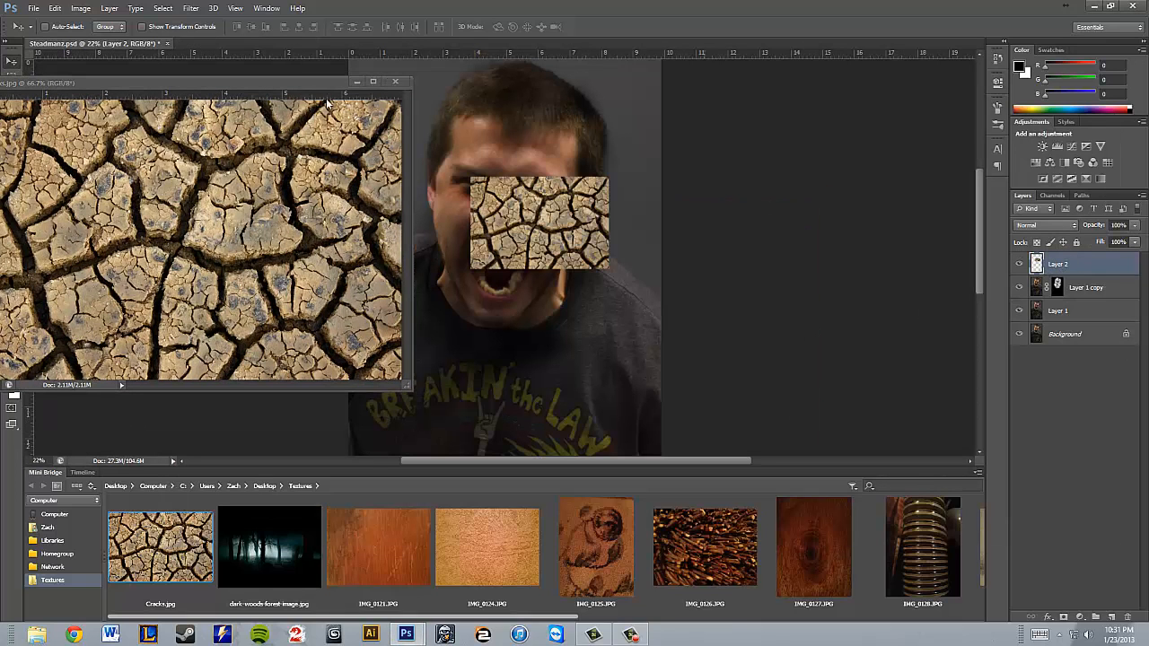
click(396, 82)
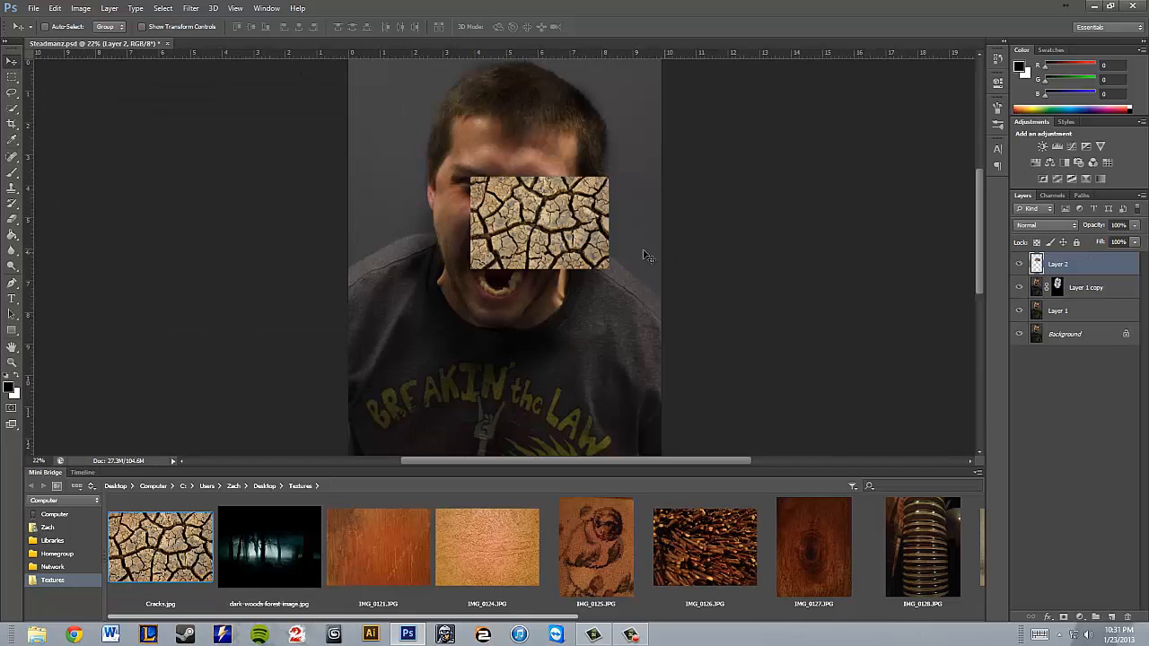
Step: Rotate the cracks layer -90° and enlarge and position it to cover the man's face
drag(493, 208, 540, 201)
key(ctrl+t)
drag(595, 166, 469, 96)
drag(510, 202, 500, 161)
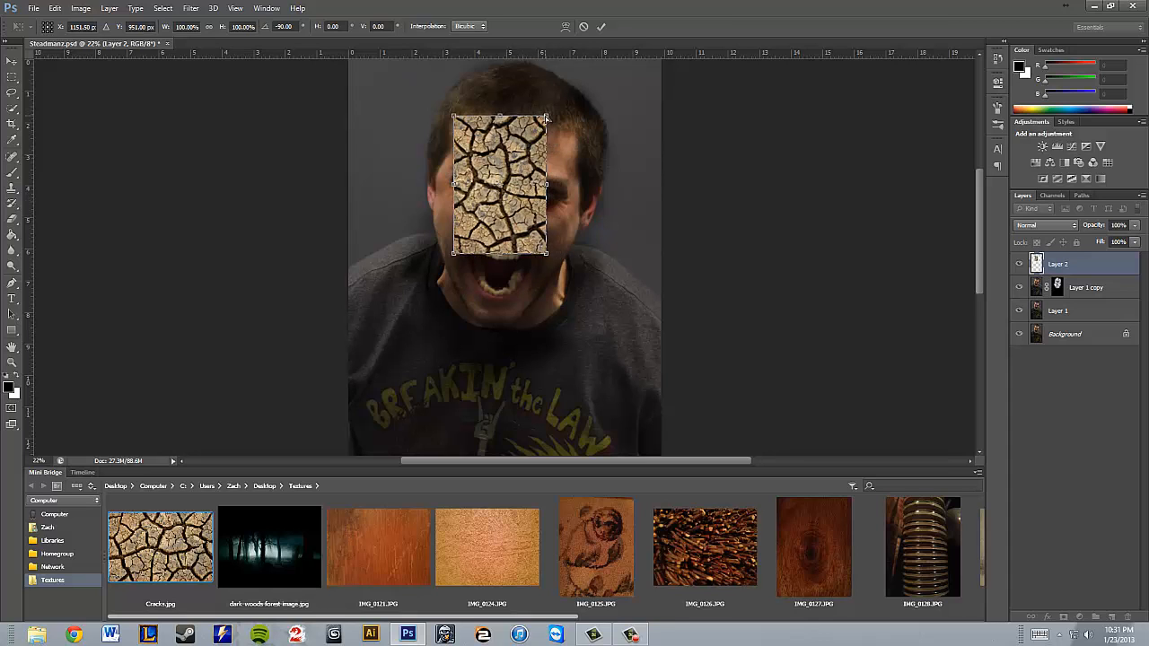
drag(547, 115, 596, 51)
drag(487, 157, 472, 213)
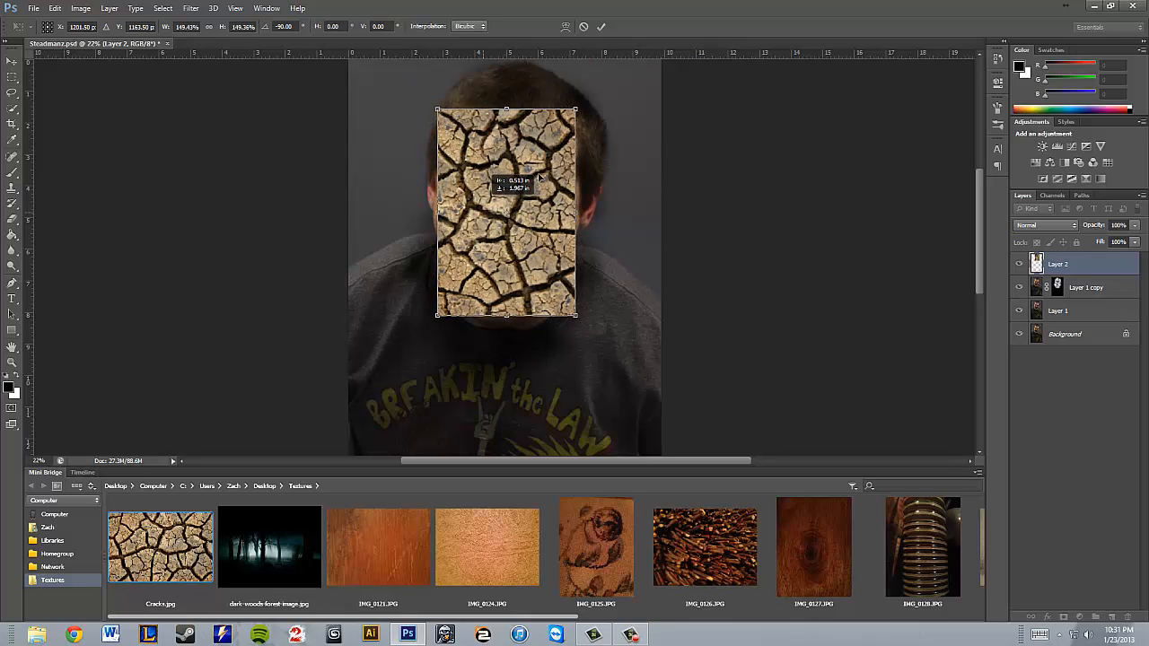
drag(579, 106, 589, 93)
drag(553, 128, 549, 135)
key(Return)
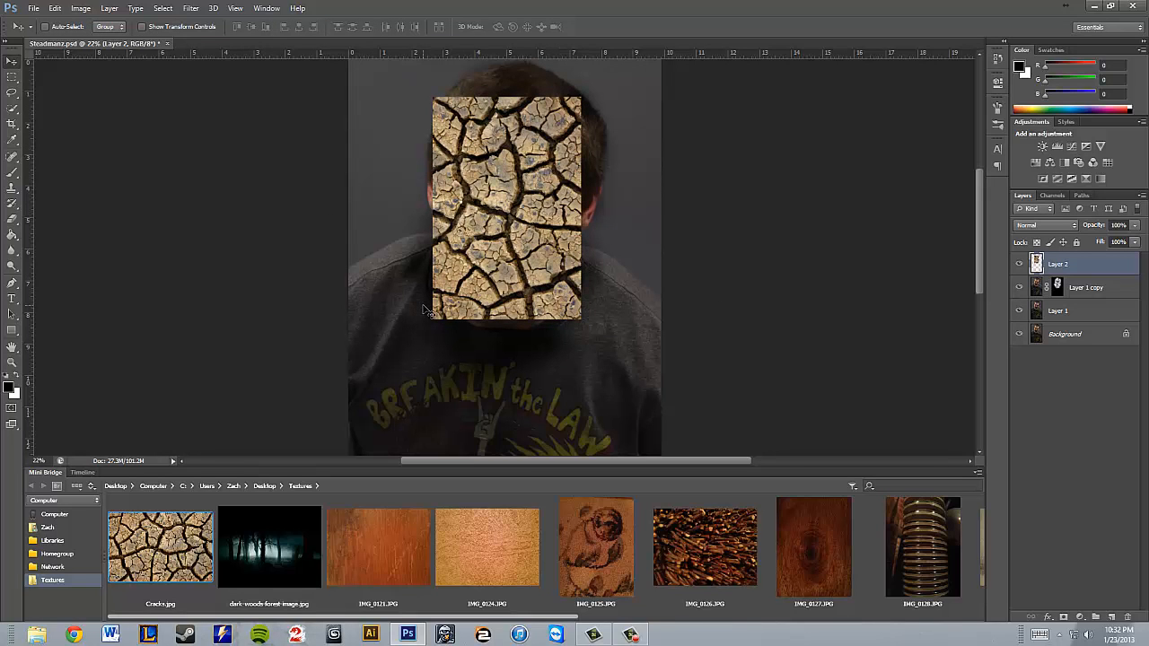
Step: Desaturate the cracks layer and set its blend mode to Multiply
key(ctrl+shift+u)
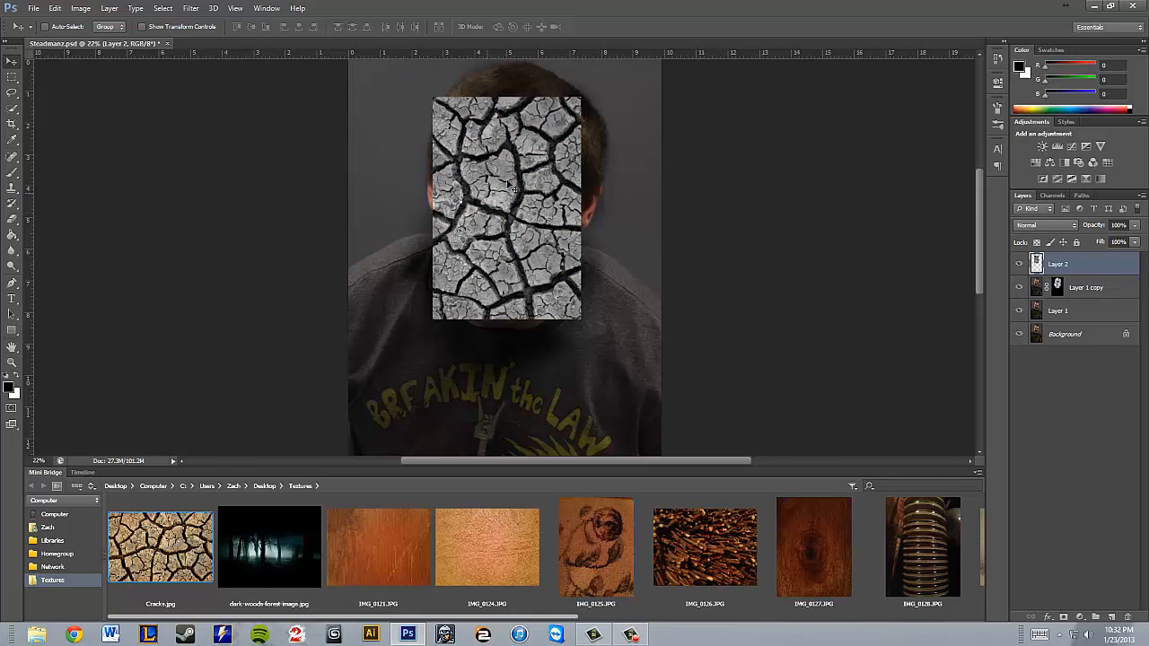
click(1041, 225)
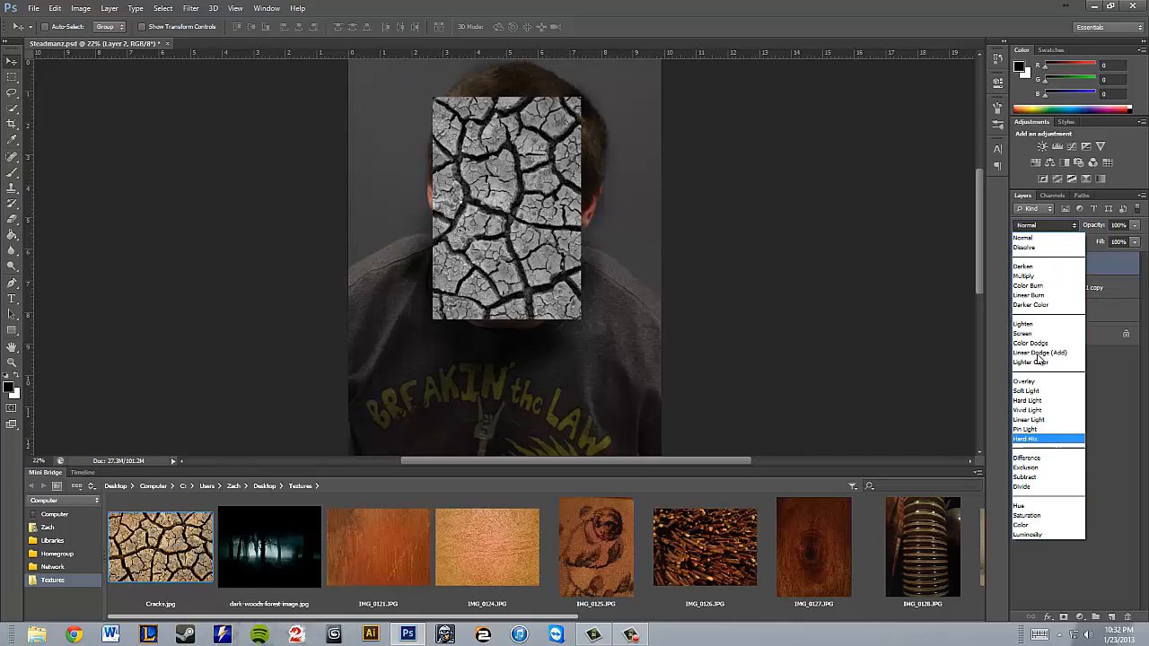
click(1024, 276)
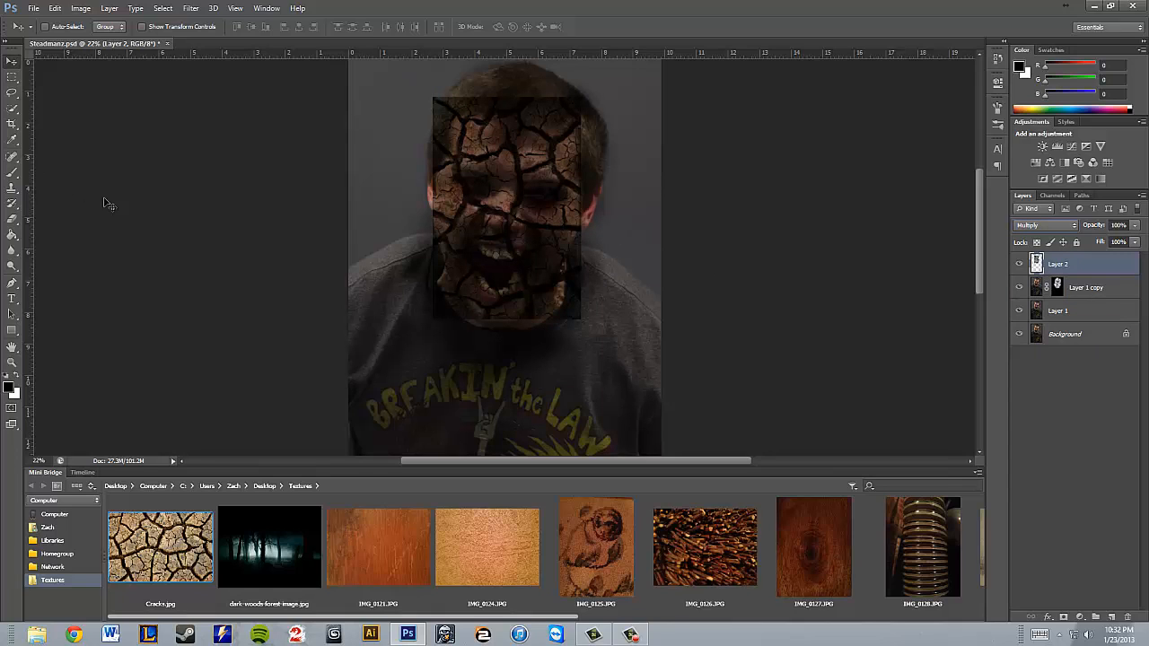
Step: Add a layer mask to the cracks layer and paint black on it at 50% opacity around the face to hide the texture's rectangular edges
click(1065, 622)
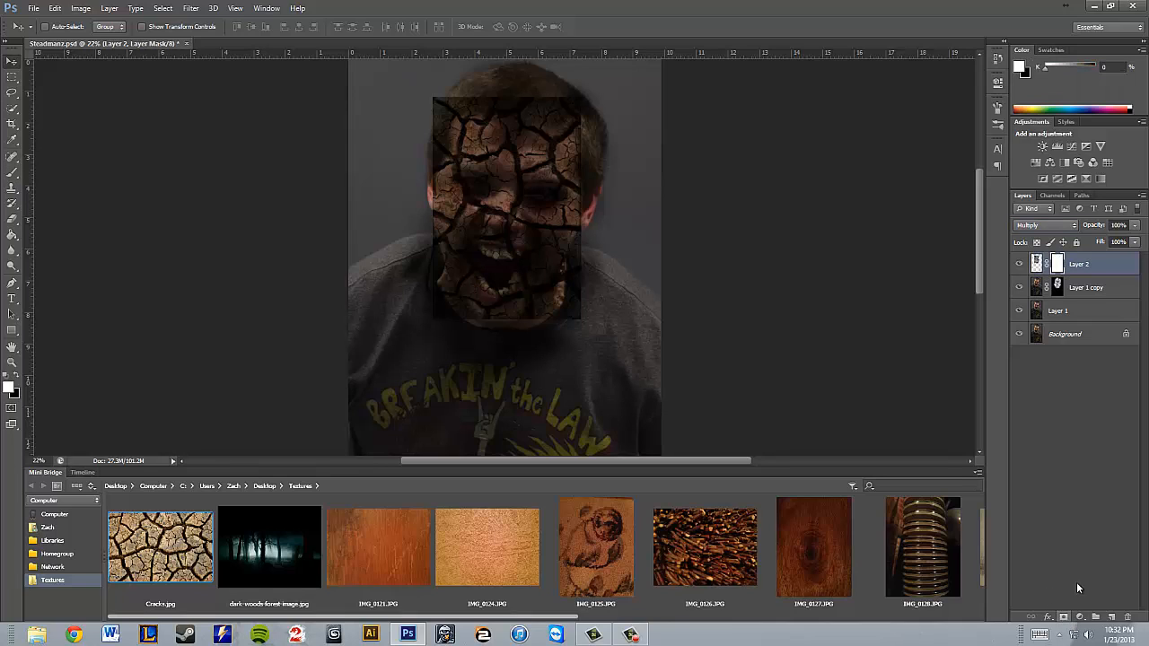
click(16, 377)
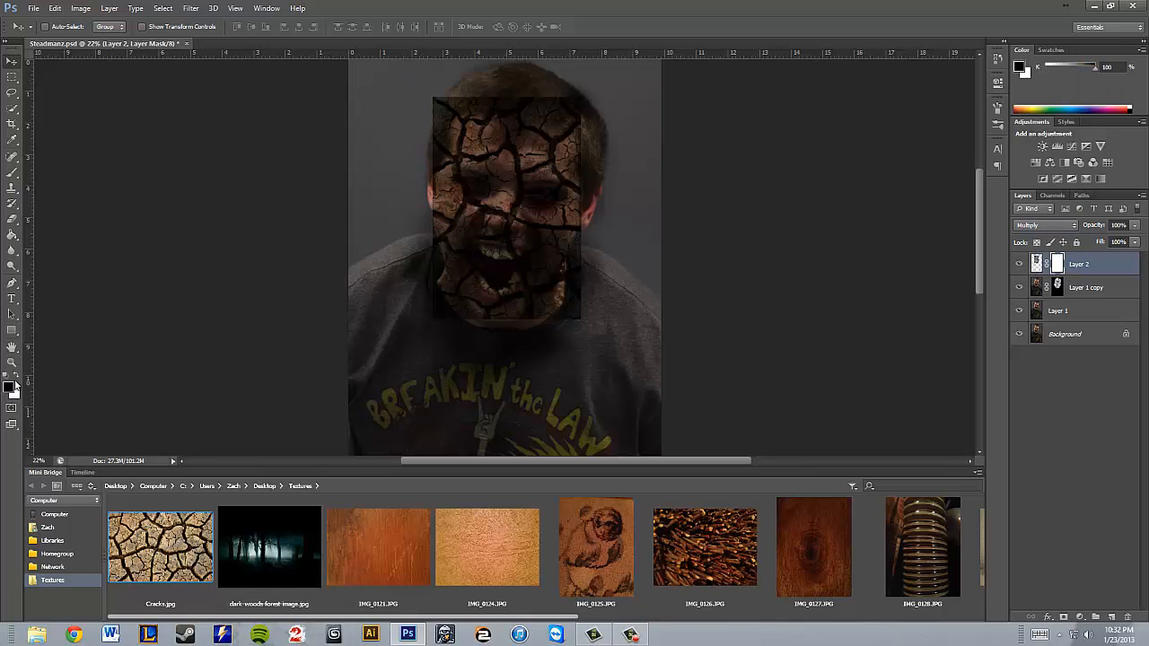
click(12, 174)
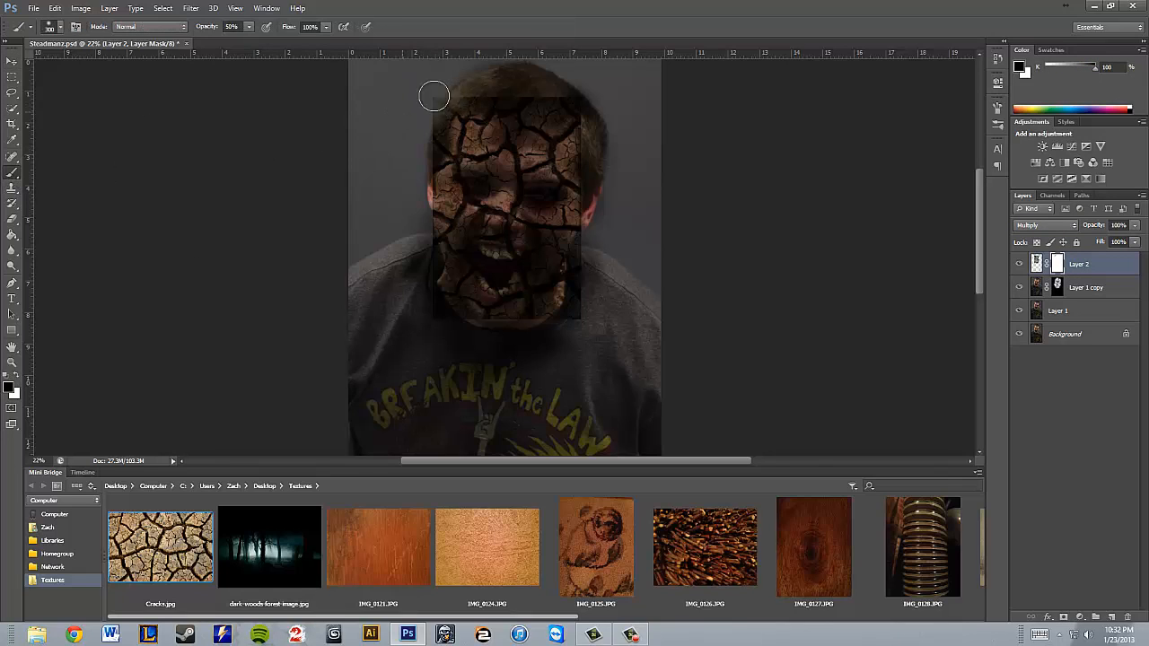
mouse_move(434, 96)
mouse_down()
mouse_move(459, 86)
mouse_move(599, 99)
mouse_move(584, 159)
mouse_up()
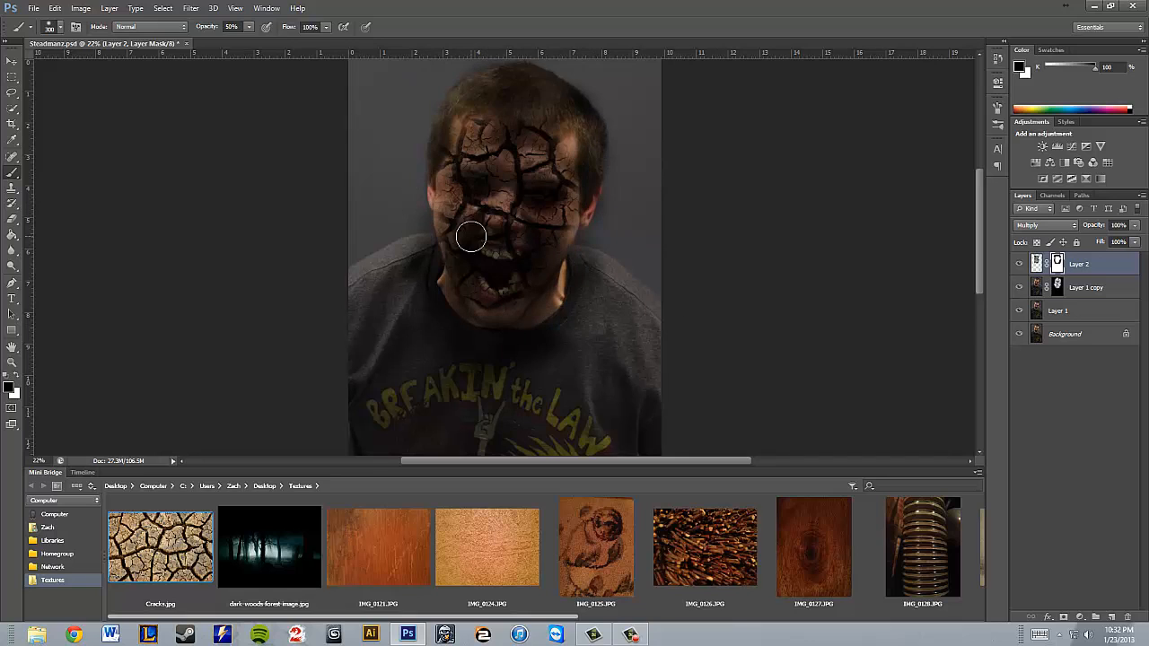
Step: Mask the cracks off the open mouth and teeth, and with the brush reduced to 125 px off both eyes
scroll(512, 237, up, 4)
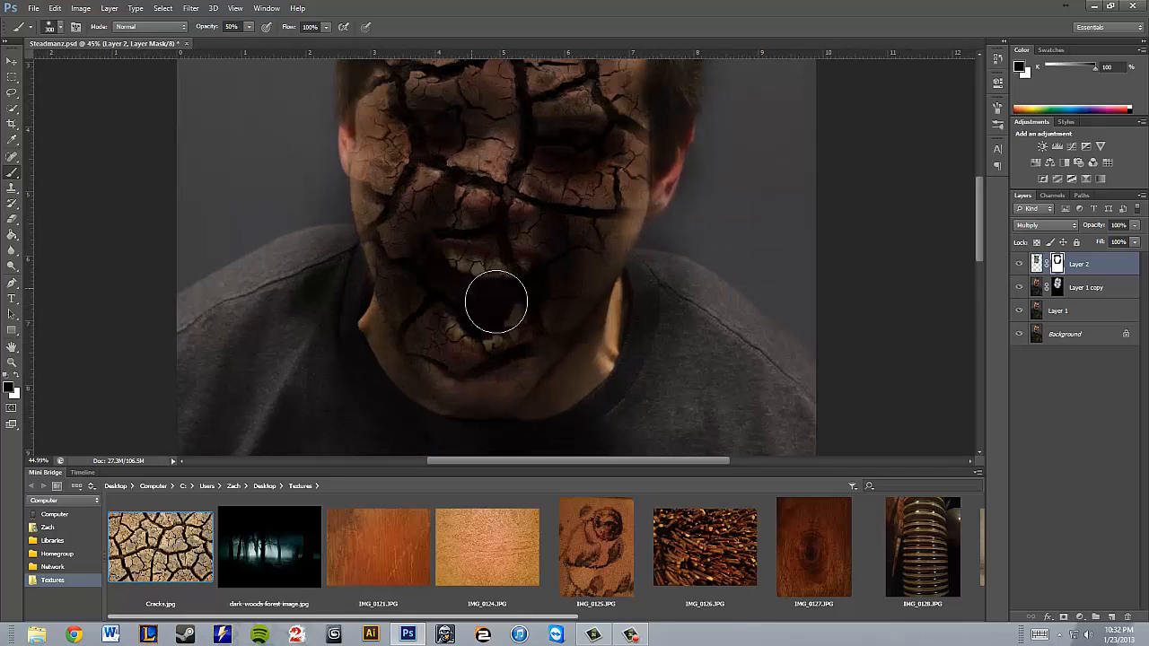
mouse_move(490, 297)
mouse_down()
mouse_move(495, 282)
mouse_move(478, 324)
mouse_move(462, 299)
mouse_move(505, 303)
mouse_up()
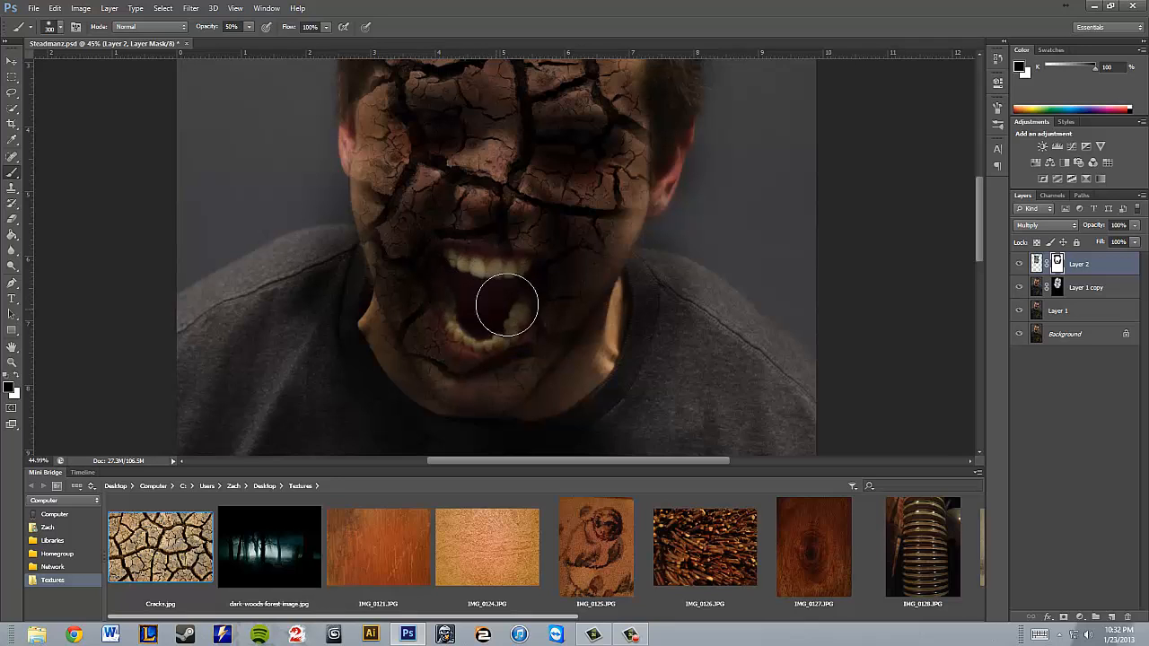
scroll(571, 180, up, 1)
scroll(572, 177, up, 2)
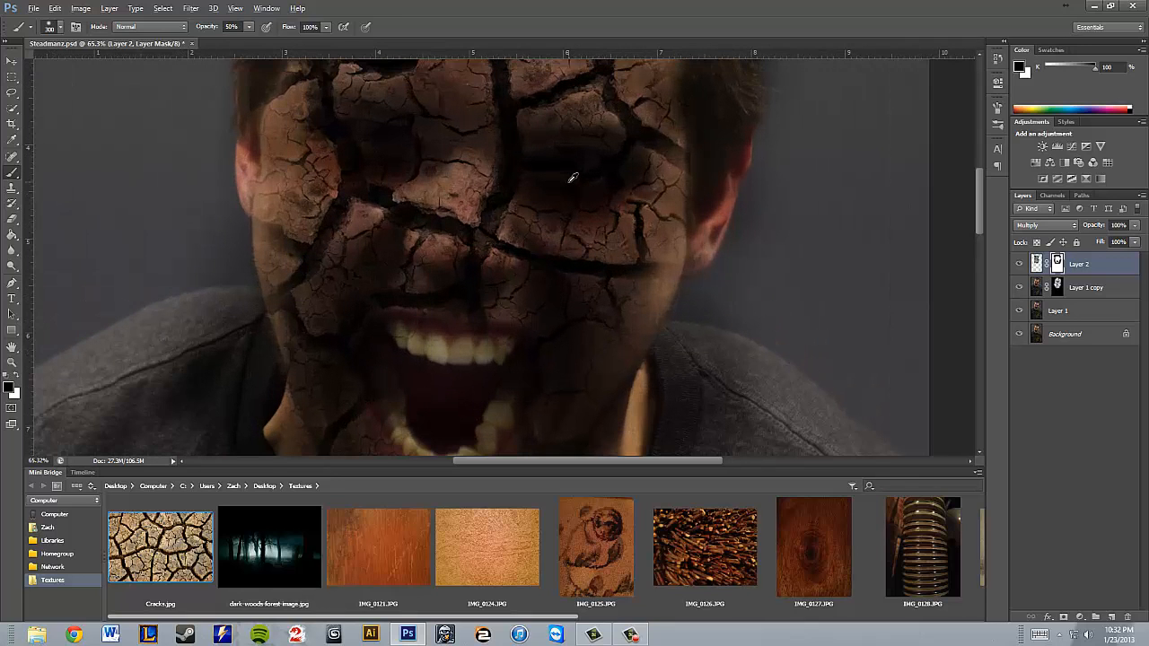
key(bracketleft)
key(bracketleft)
key(bracketleft)
key(bracketleft)
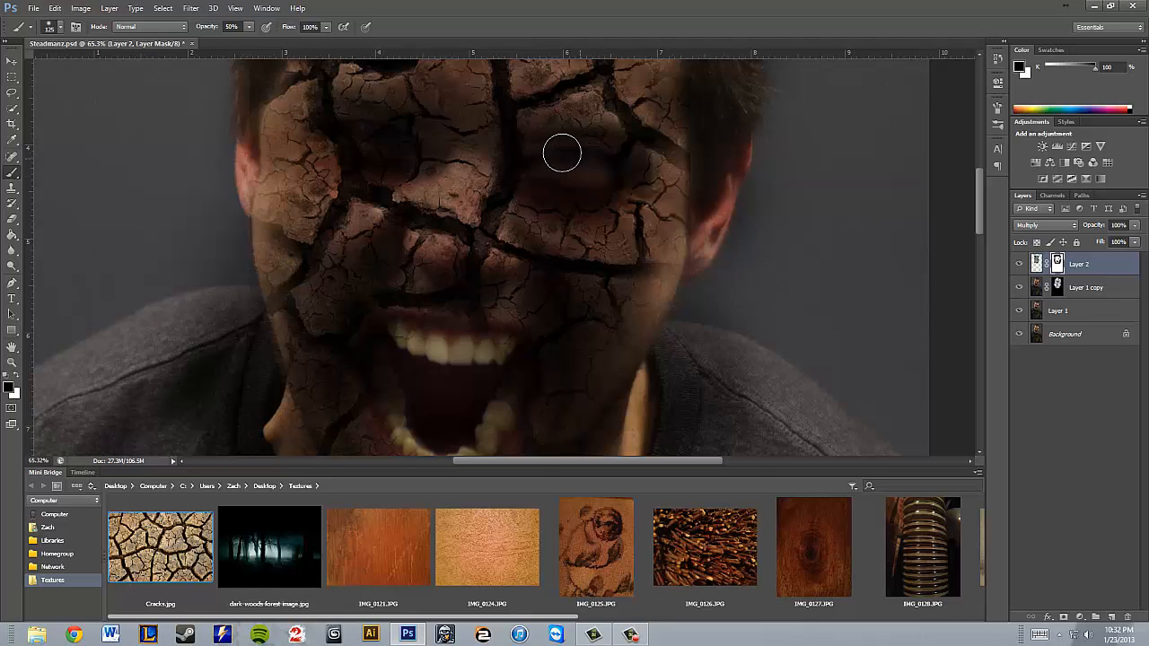
drag(562, 154, 611, 162)
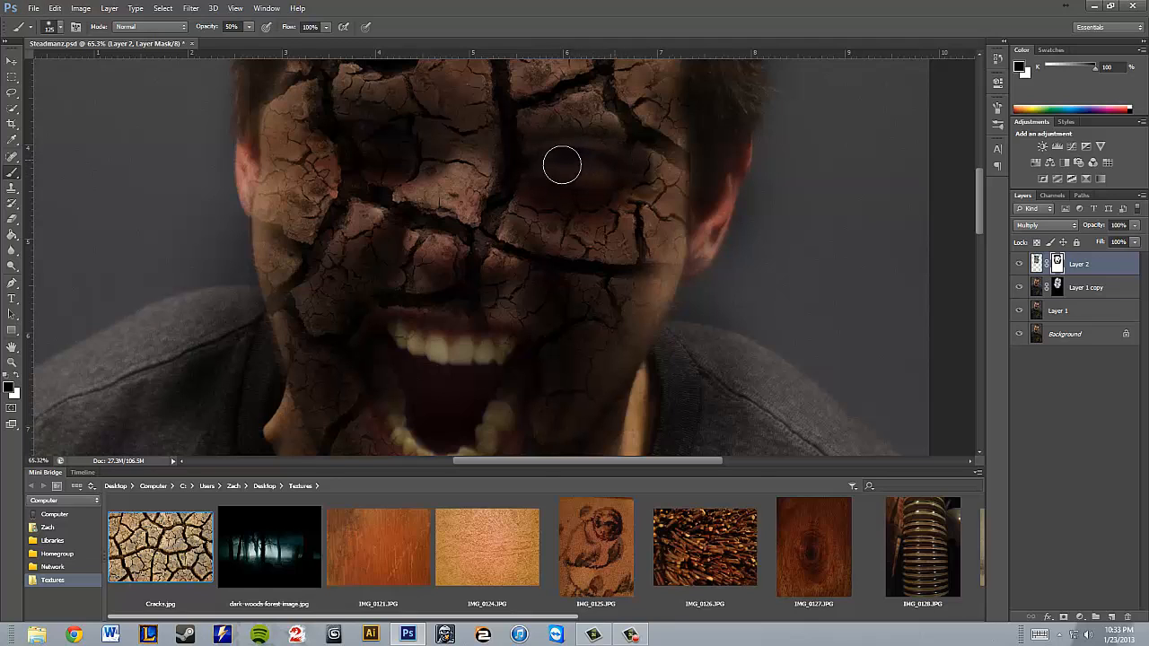
mouse_move(408, 144)
mouse_down()
mouse_move(330, 134)
mouse_move(391, 139)
mouse_up()
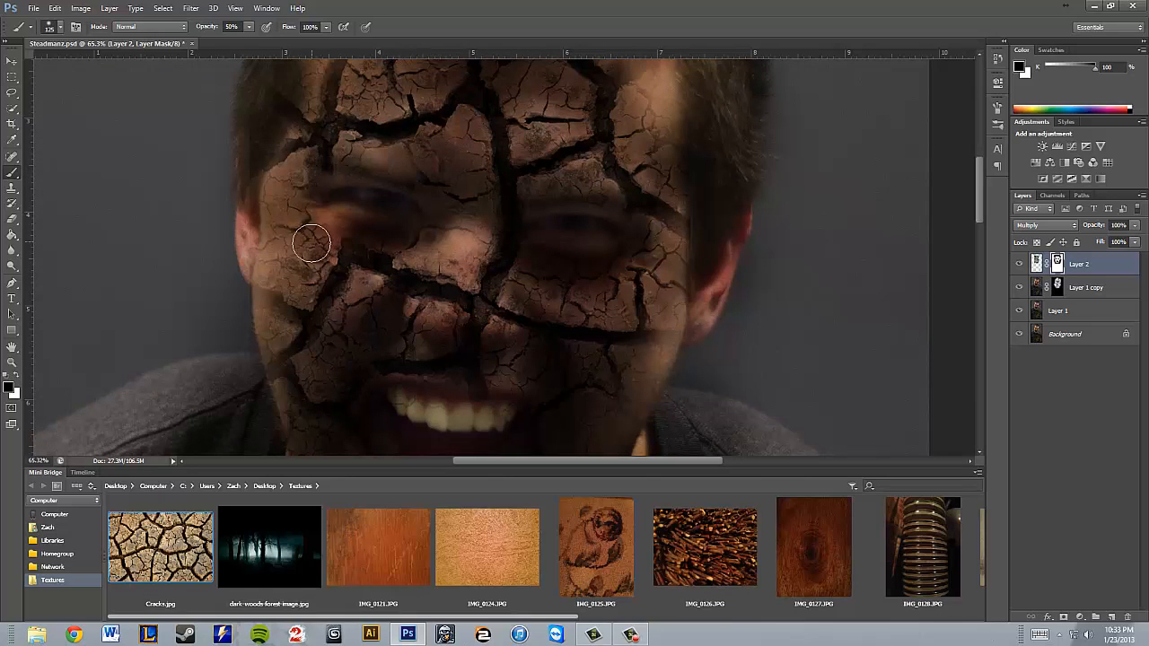
Step: Paint black on the cracks mask over the cheek beside the ear and parts of the forehead to fade the fine cracks
mouse_move(281, 213)
mouse_down()
mouse_move(292, 266)
mouse_move(285, 247)
mouse_up()
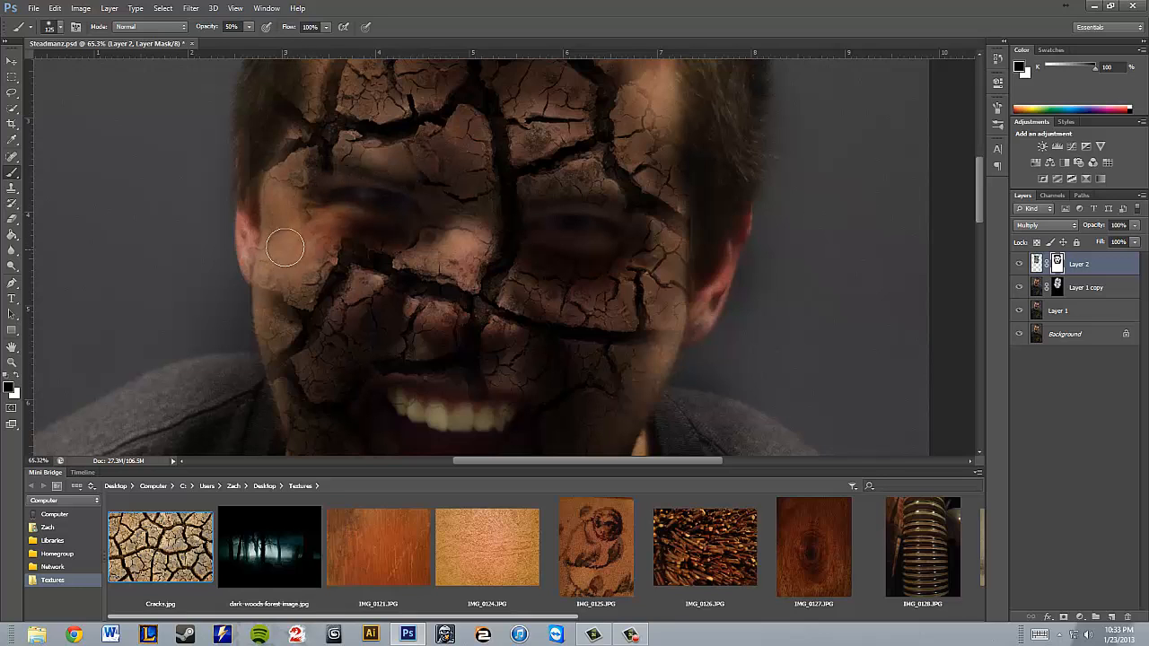
scroll(390, 164, up, 1)
scroll(389, 165, up, 3)
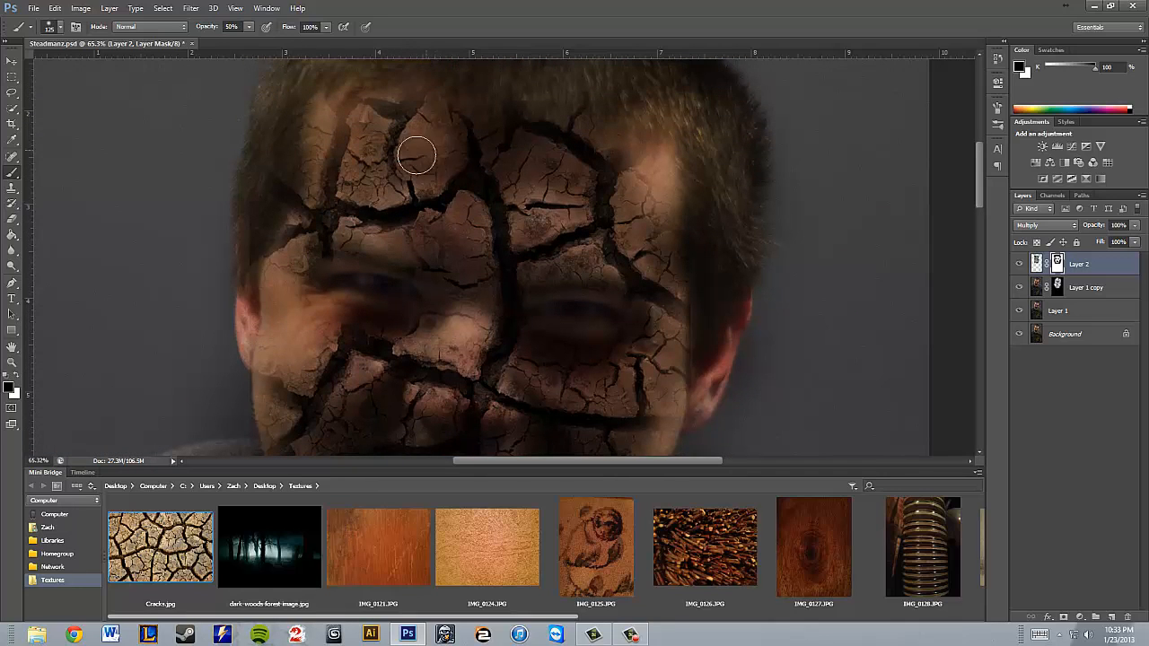
mouse_move(519, 176)
mouse_down()
mouse_move(552, 203)
mouse_move(502, 169)
mouse_move(547, 170)
mouse_move(544, 234)
mouse_move(643, 217)
mouse_move(668, 239)
mouse_move(655, 225)
mouse_move(667, 278)
mouse_up()
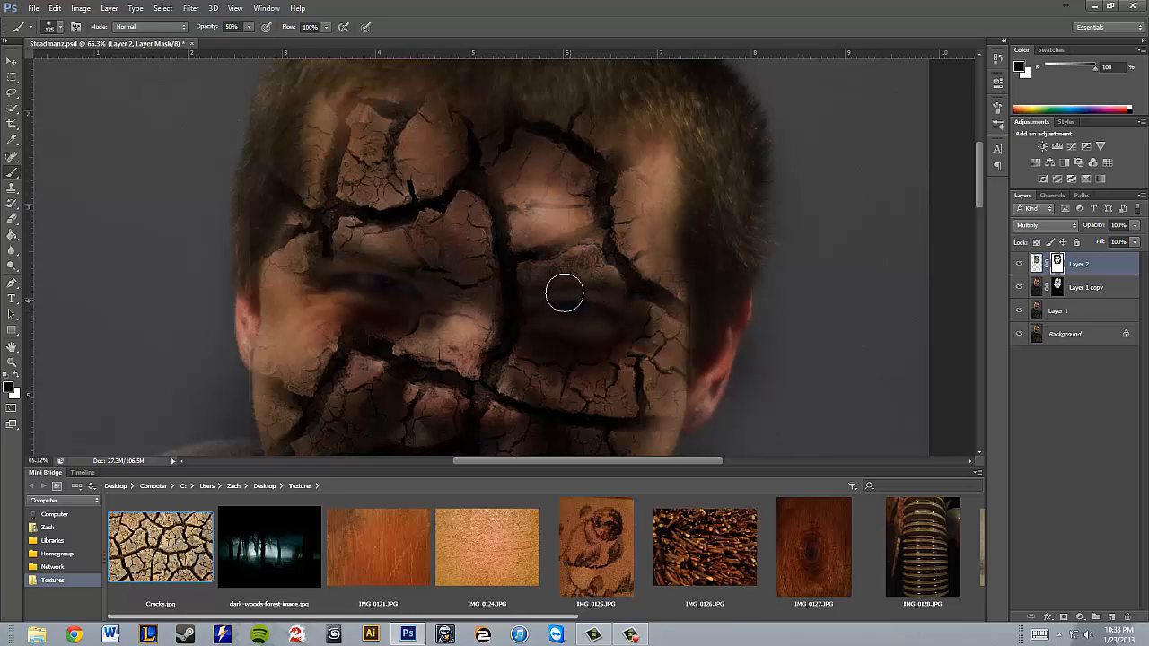
scroll(606, 389, down, 4)
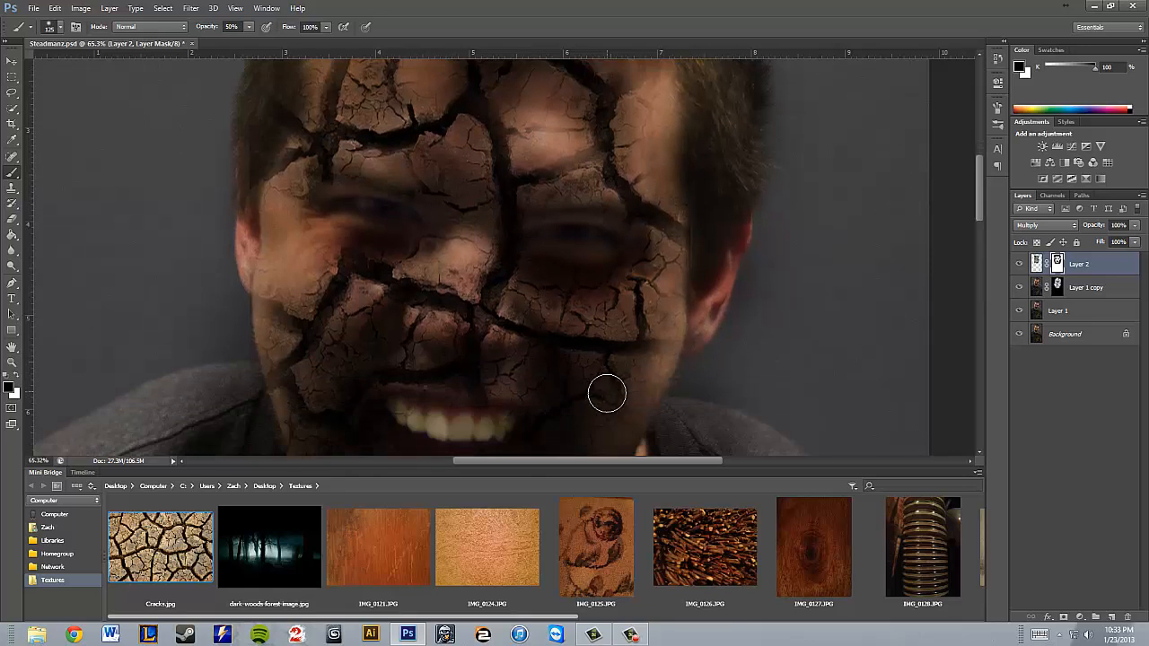
scroll(588, 395, down, 4)
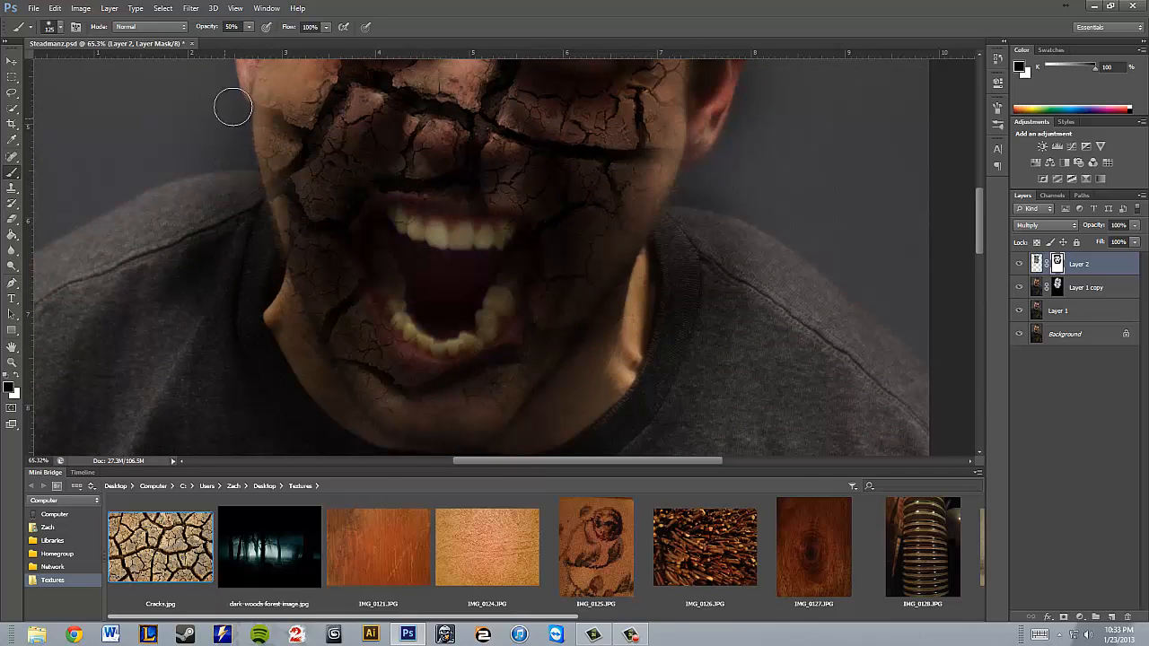
Step: Collapse Mini Bridge to enlarge the canvas area and bring the whole head and shoulders into view
scroll(301, 247, up, 1)
scroll(301, 248, up, 2)
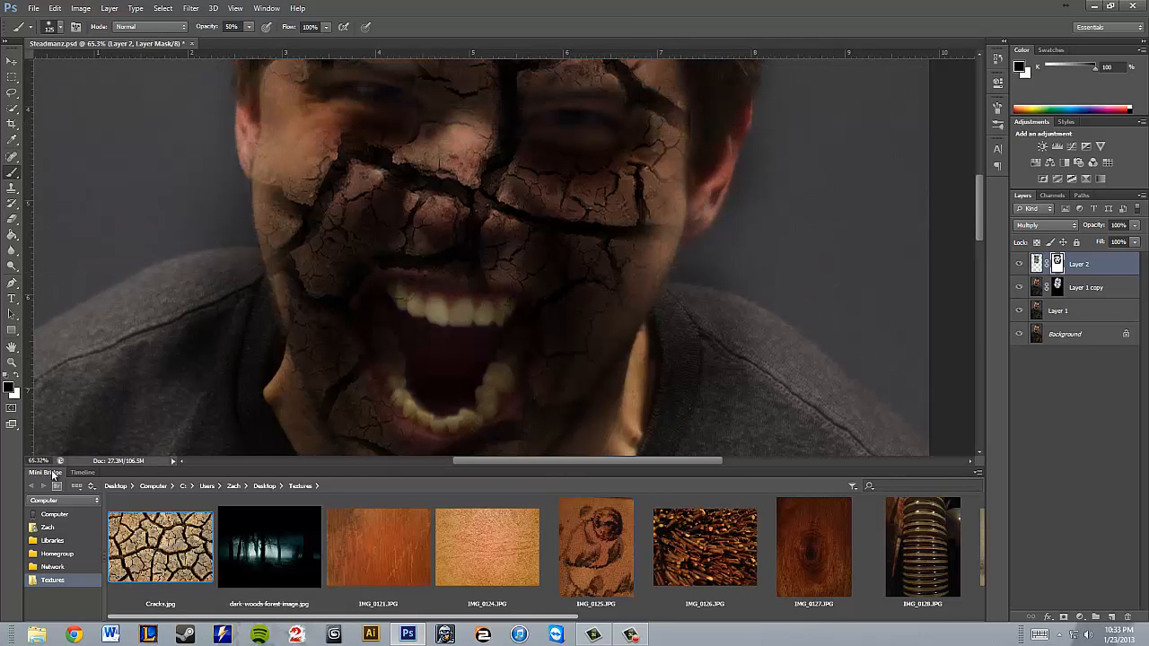
double_click(52, 474)
scroll(400, 350, down, 5)
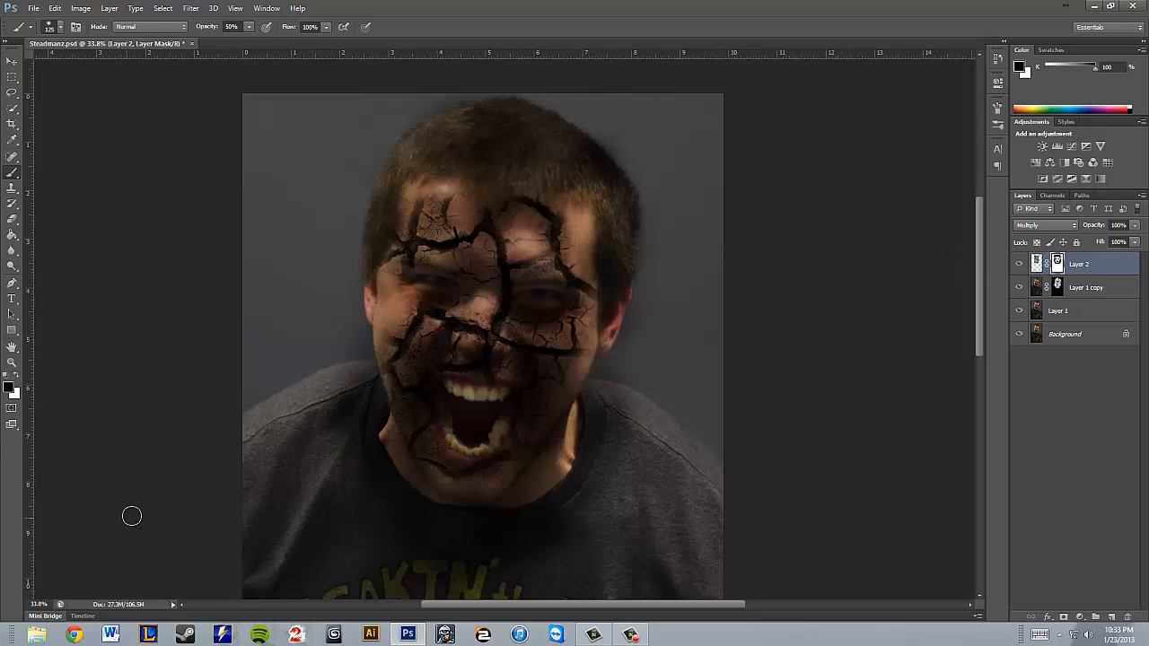
scroll(744, 471, down, 4)
scroll(764, 423, up, 4)
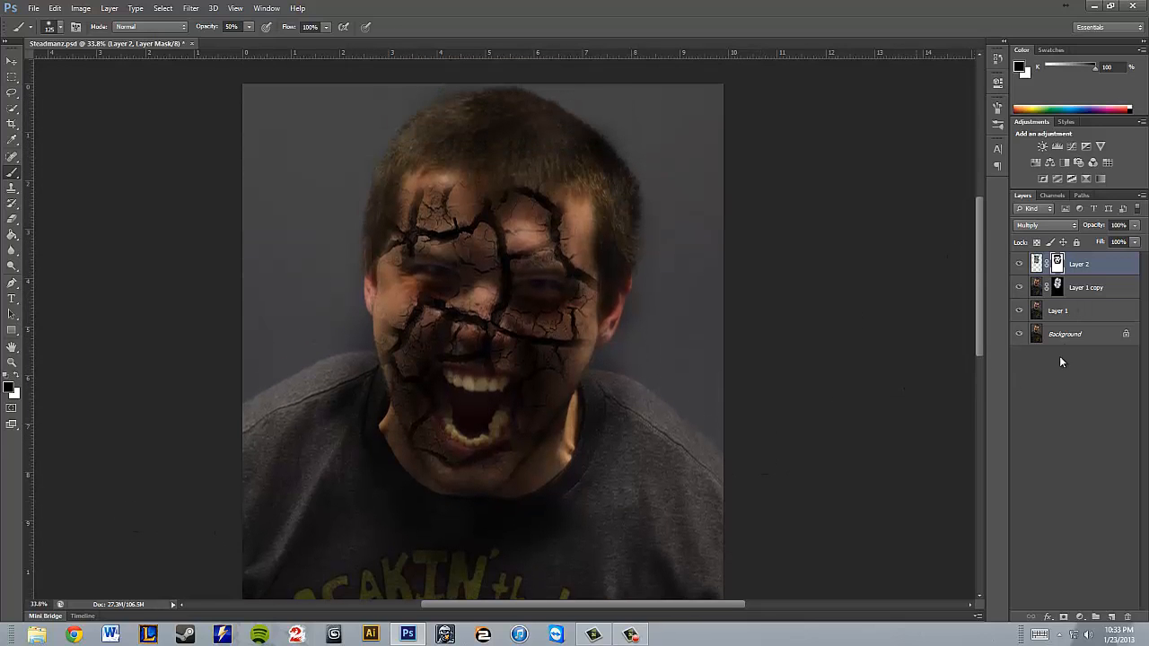
Step: Duplicate Layer 1, move the copy to the top of the layer stack, and set its blend mode to Multiply
click(1075, 311)
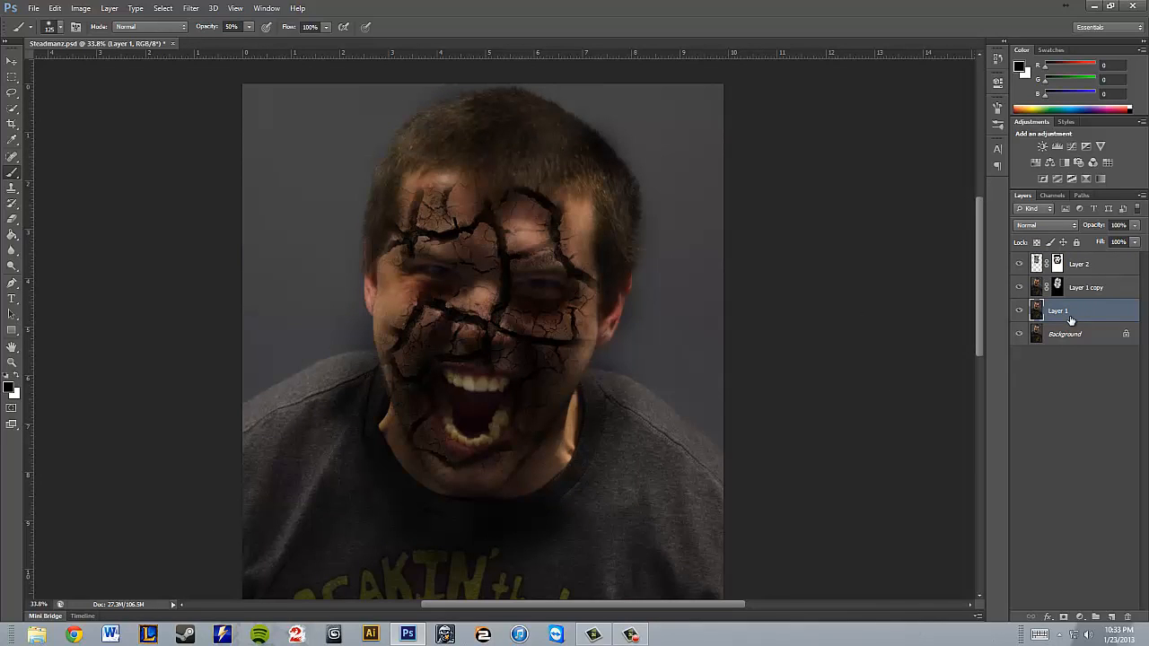
key(ctrl+j)
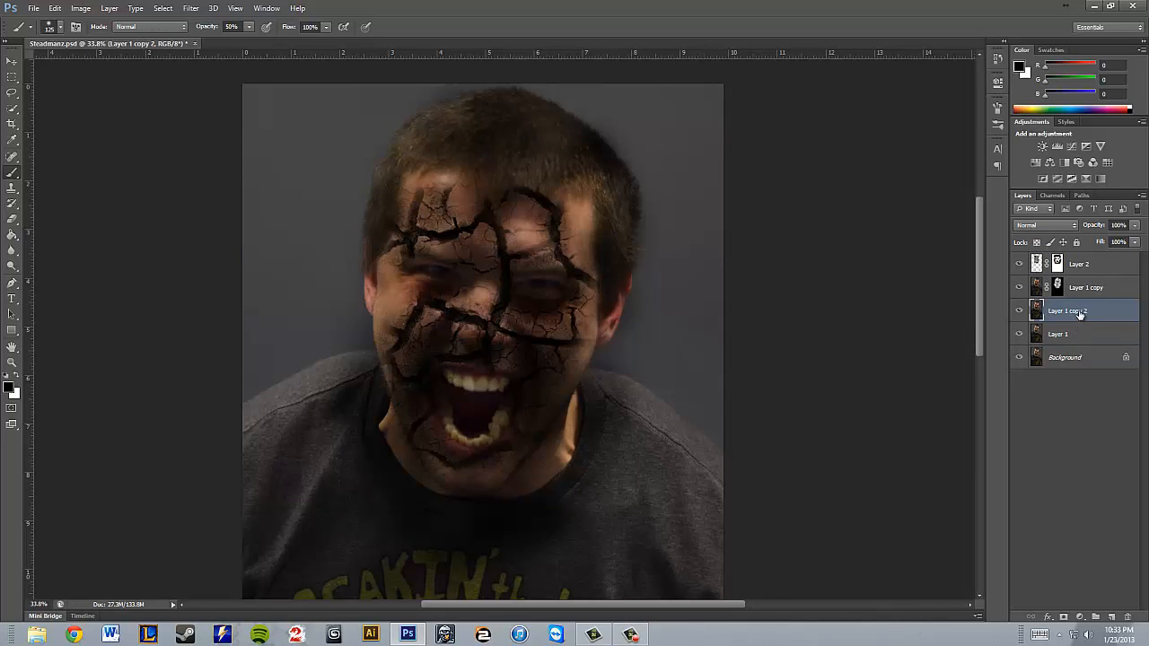
drag(1080, 313, 1076, 269)
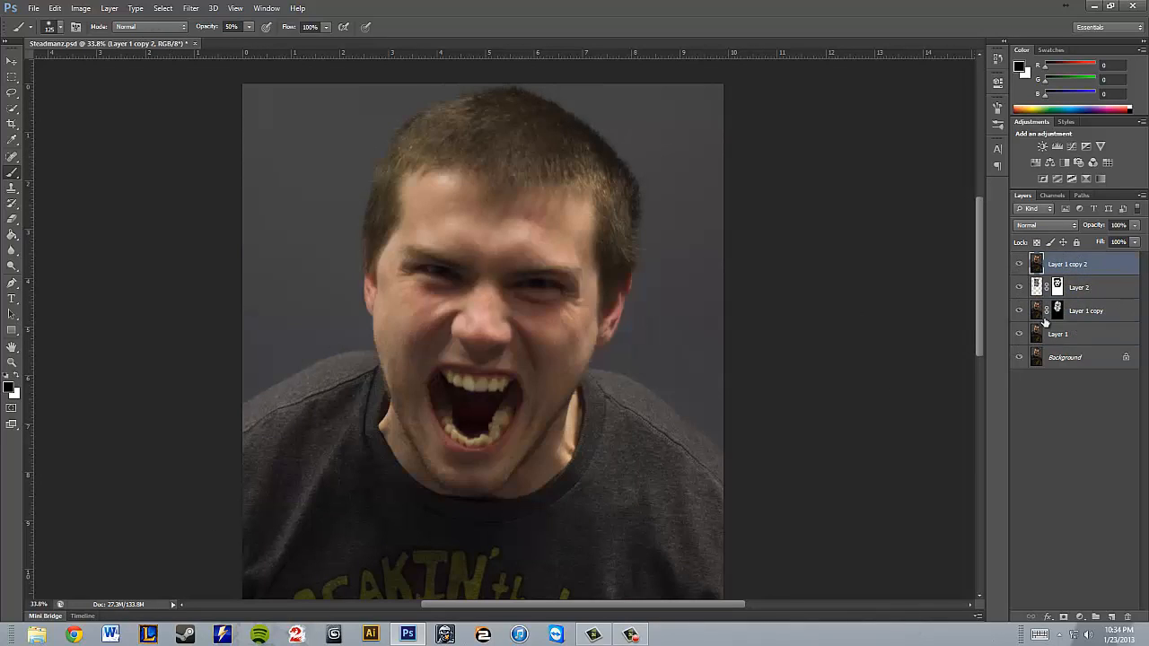
click(1035, 225)
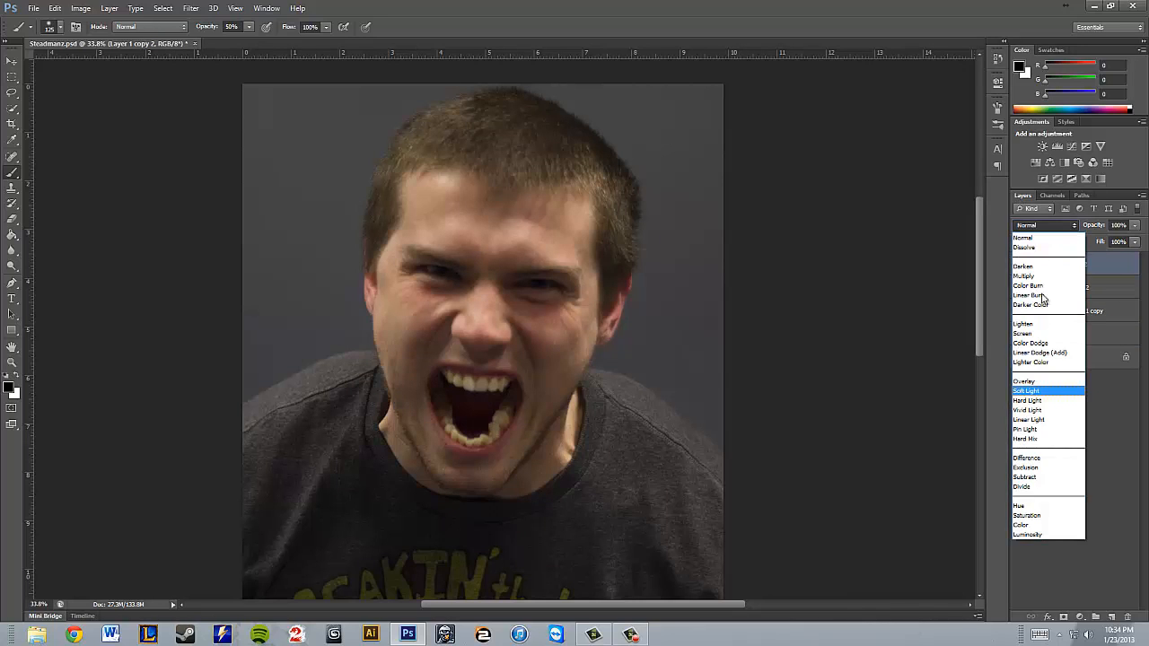
click(1047, 278)
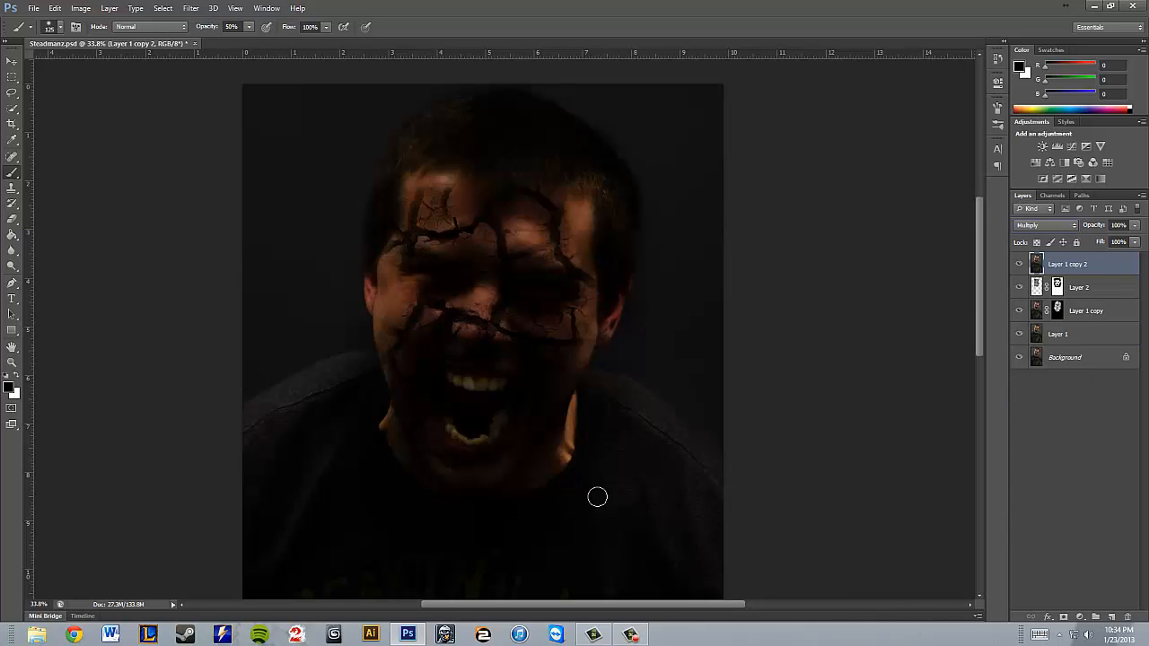
Step: Try further blend modes up to Lighten on the top portrait copy and return it to Multiply
key(Down)
key(Down)
key(Down)
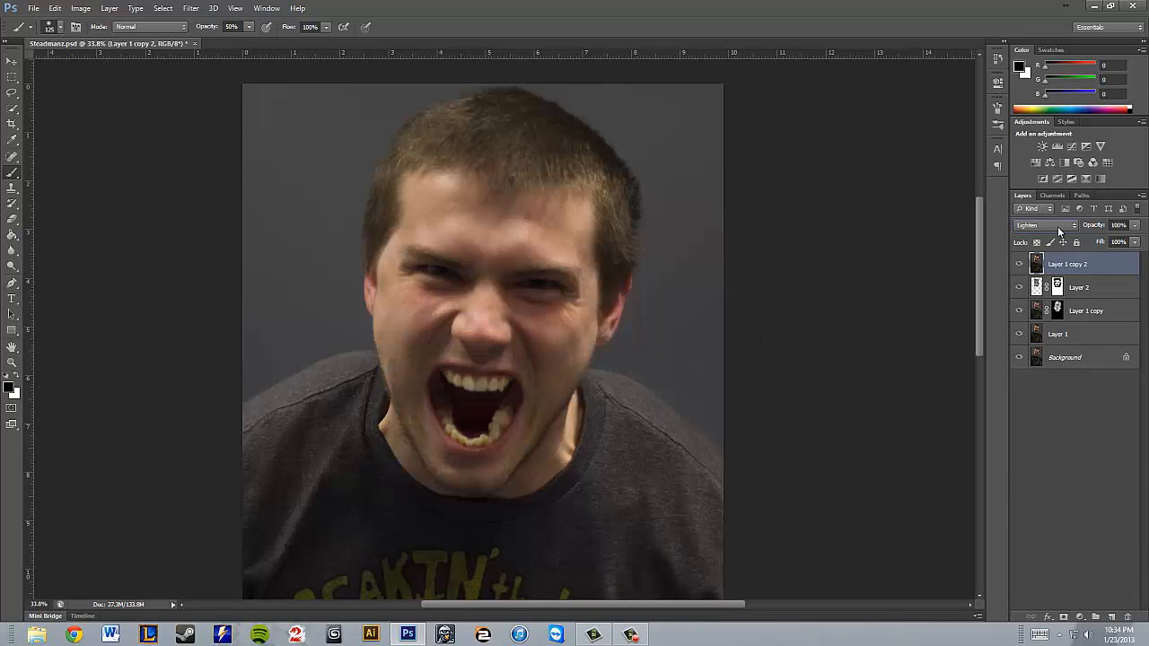
click(1057, 226)
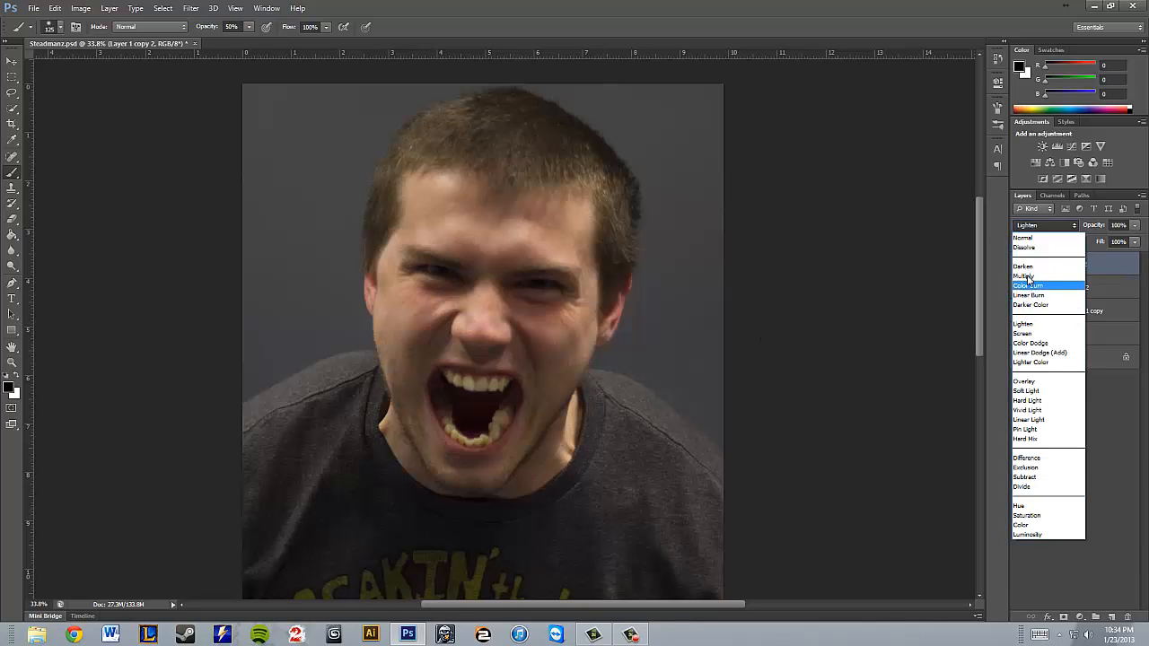
click(1026, 277)
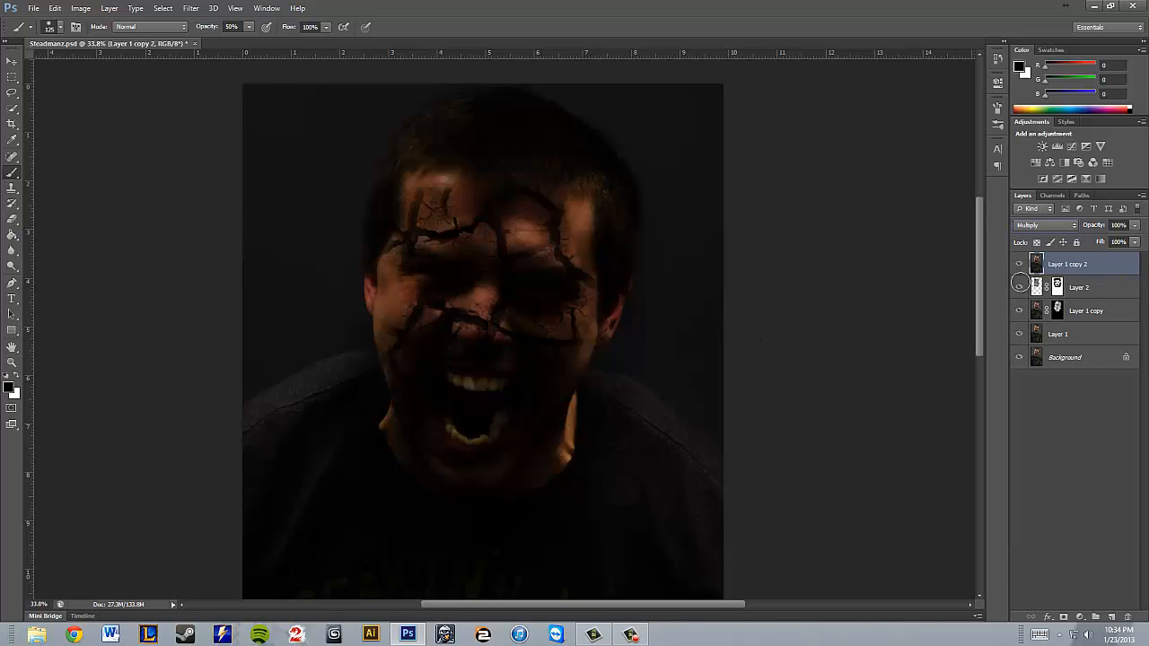
Step: Lower the opacity of the top Multiply portrait copy to 43% and keep that layer selected
click(1134, 227)
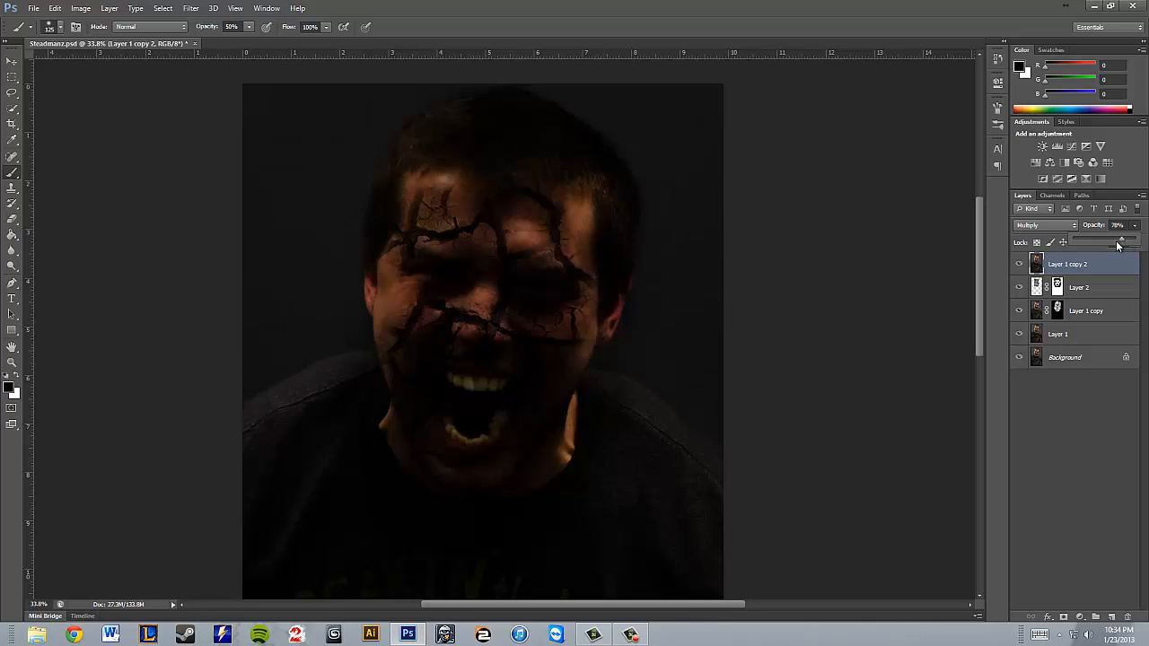
drag(1119, 245, 1116, 245)
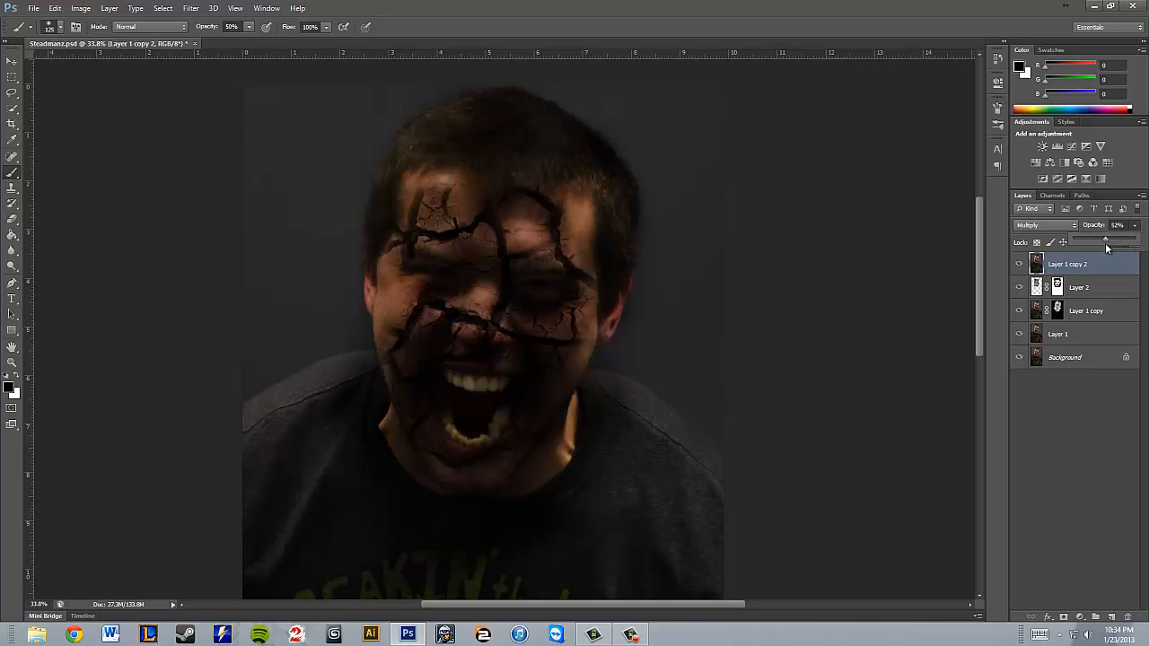
drag(1103, 247, 1100, 244)
scroll(799, 331, down, 5)
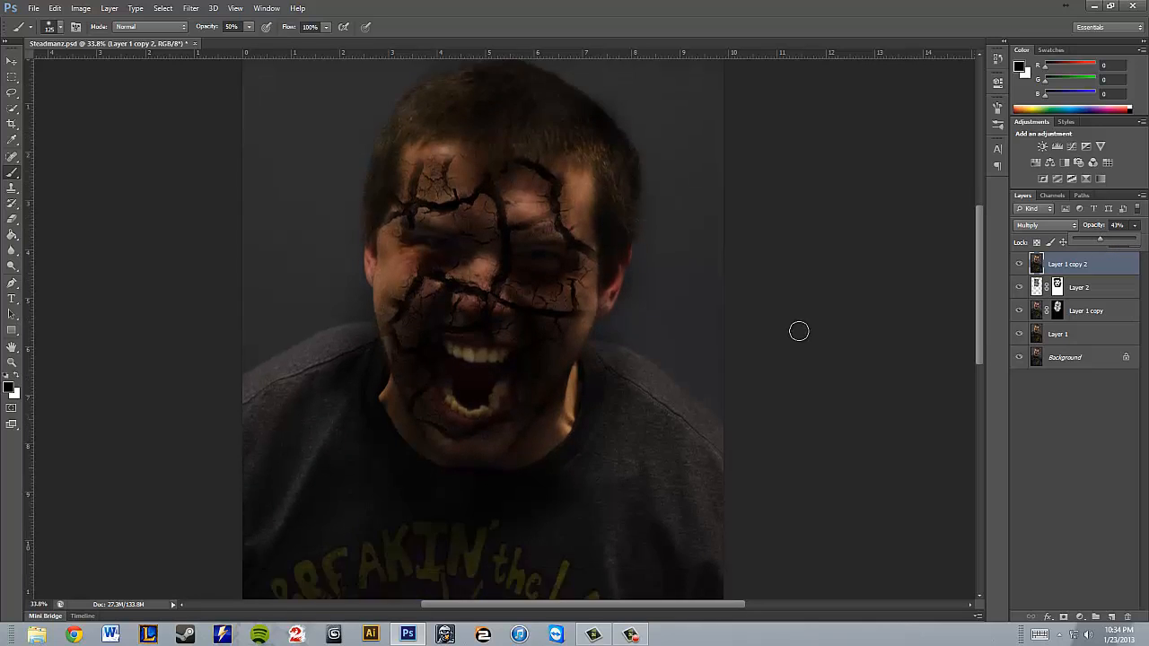
scroll(744, 477, up, 4)
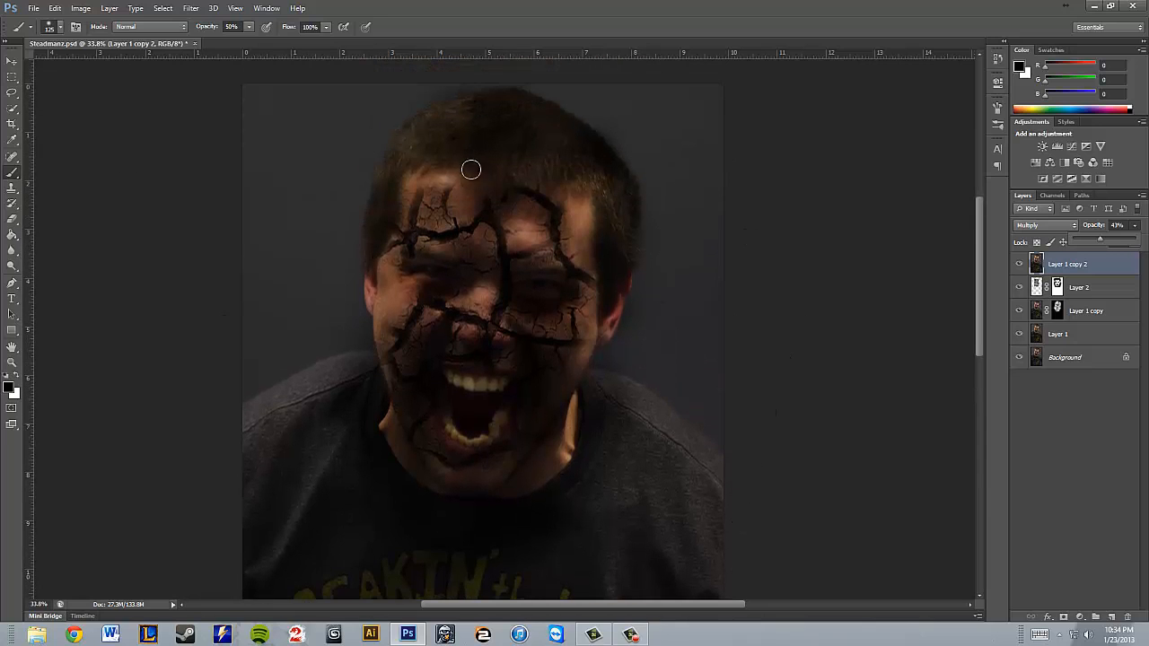
click(1116, 473)
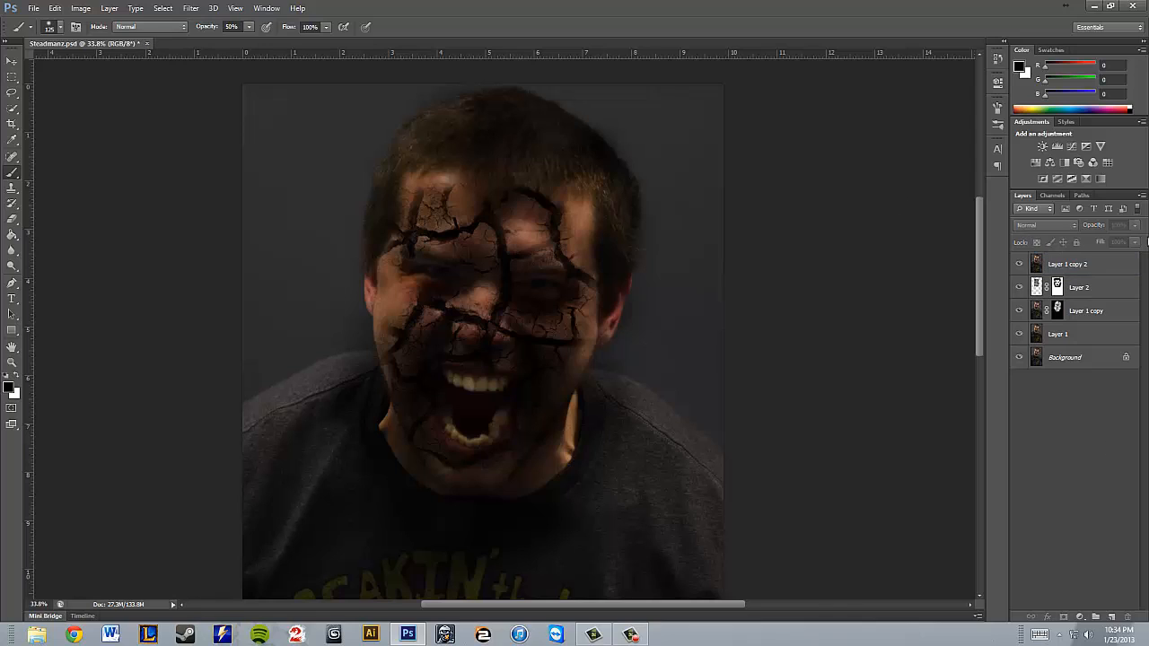
click(1126, 259)
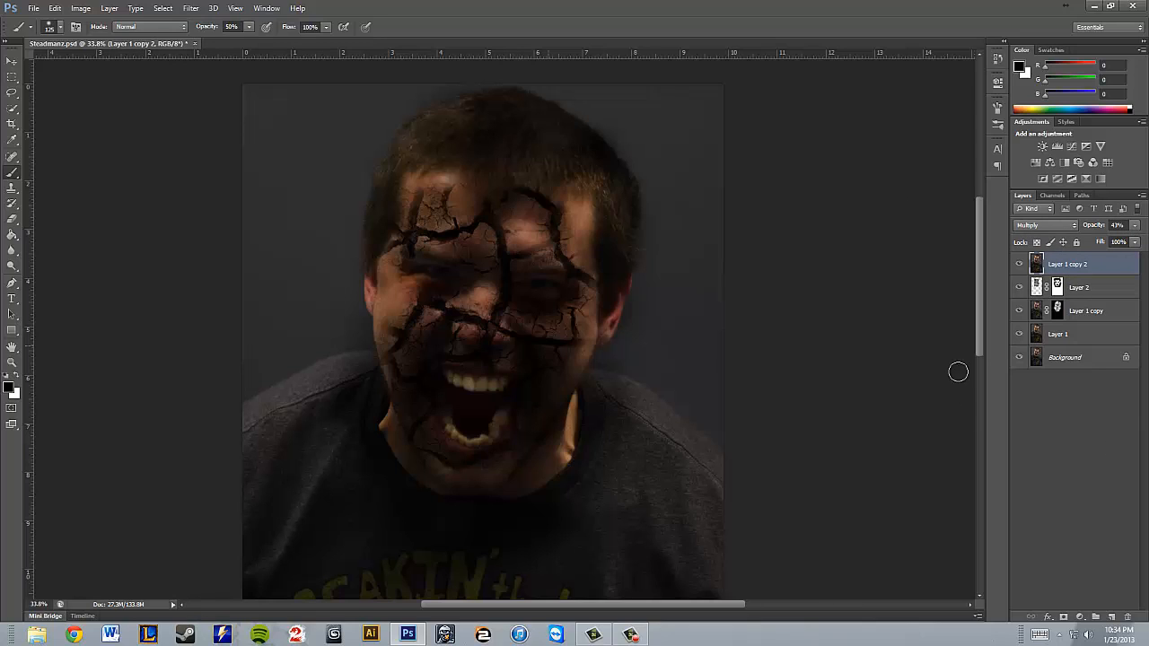
Step: Choose the 3264 px grunge splatter brush preset and try to stamp it on the portrait with no layer selected
click(1100, 434)
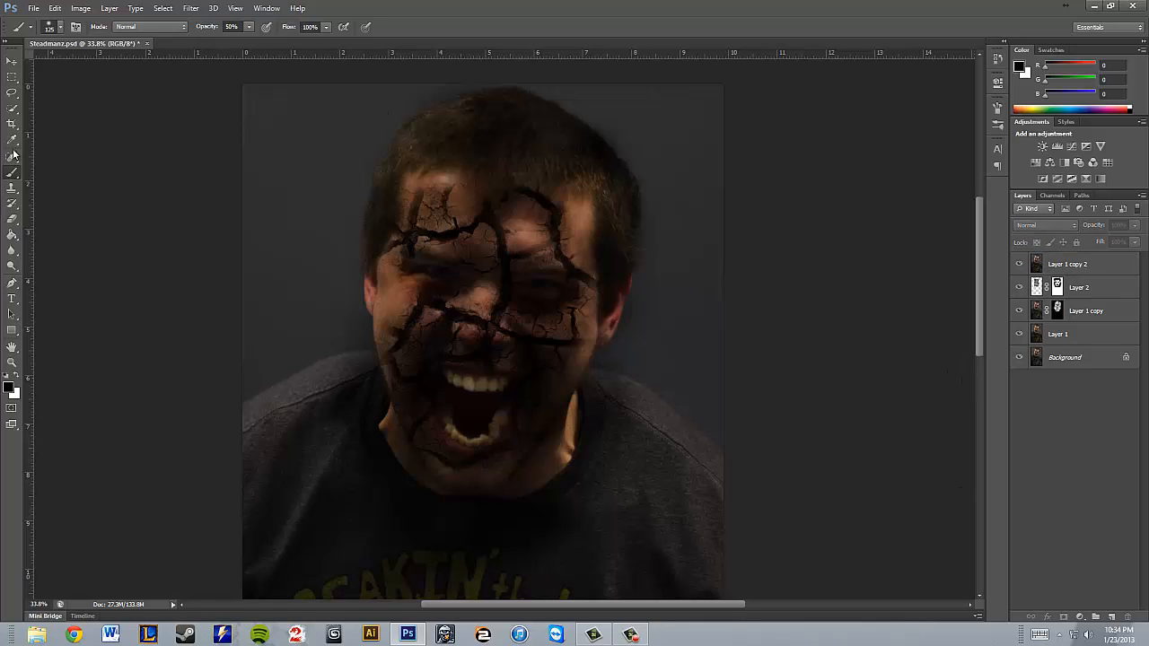
click(49, 32)
scroll(93, 173, down, 10)
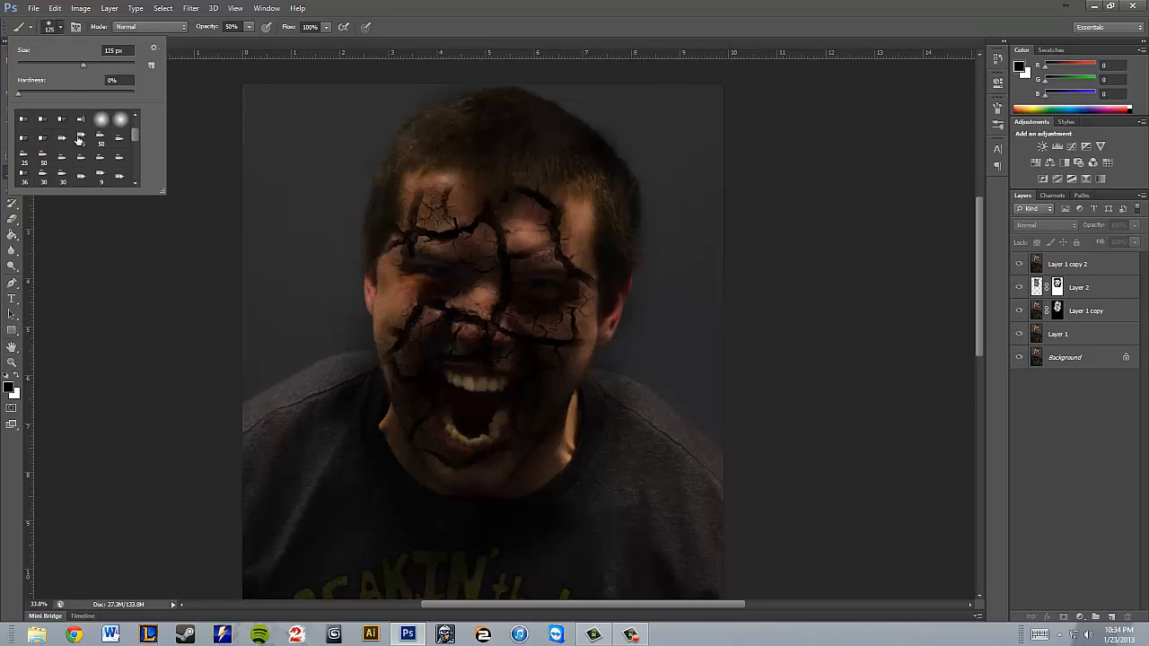
scroll(94, 173, down, 1)
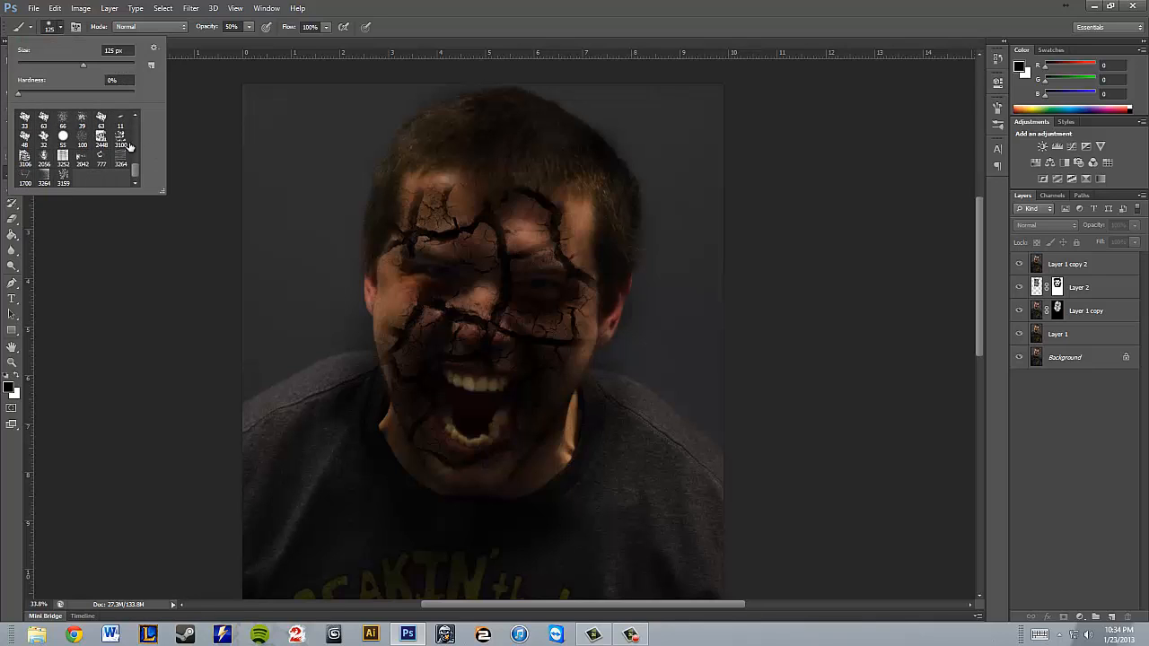
click(45, 178)
click(258, 219)
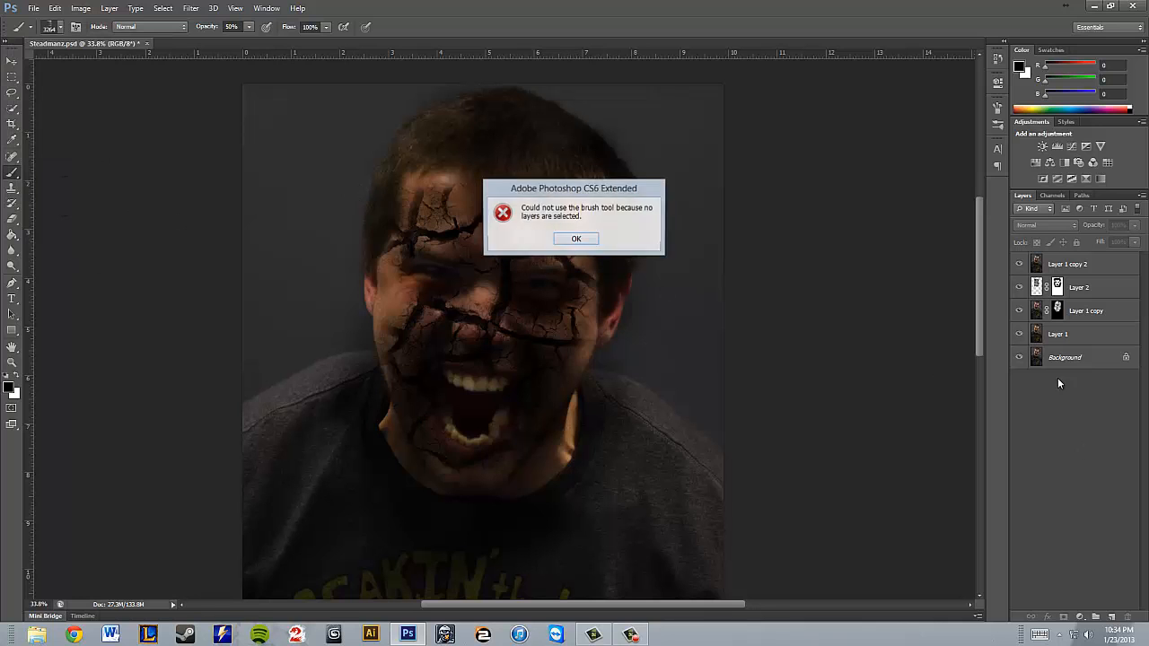
click(579, 238)
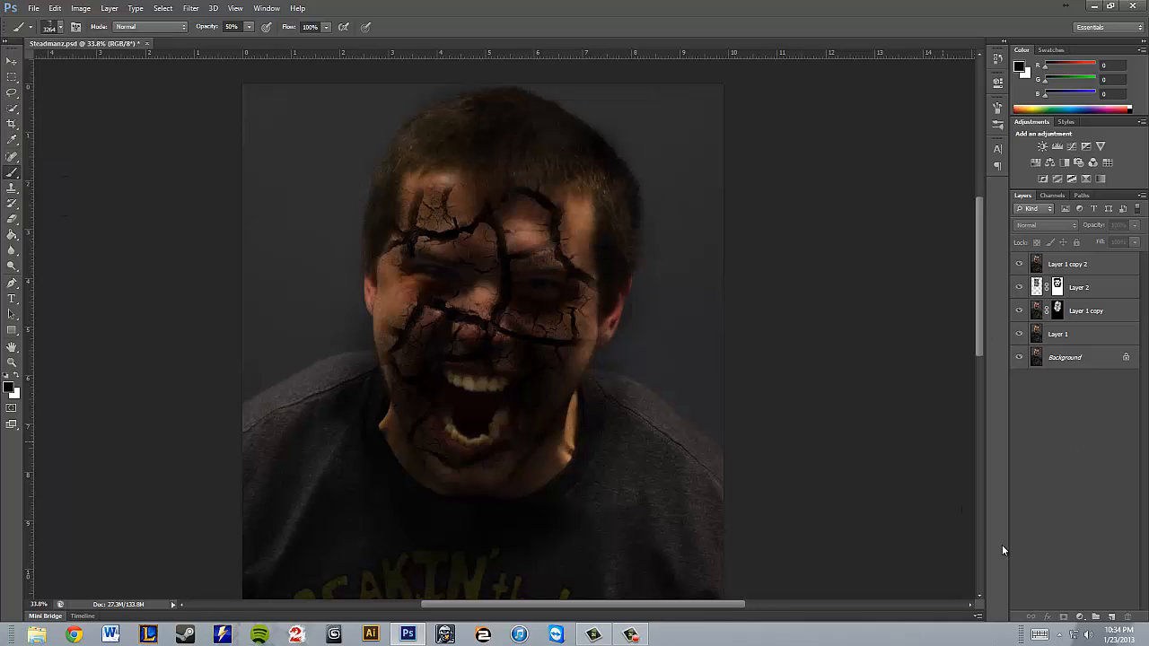
Step: Add a new layer above Layer 1 copy 2 and stamp black splatter texture along the portrait's right side with a 4100 px brush
click(1111, 617)
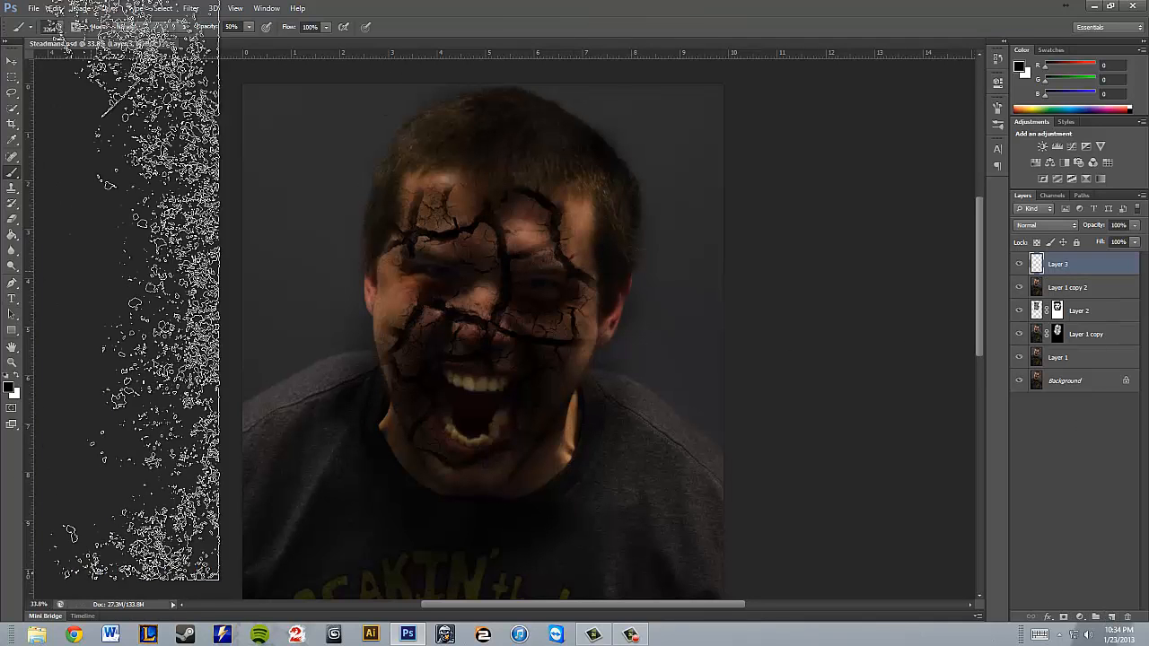
scroll(689, 328, down, 2)
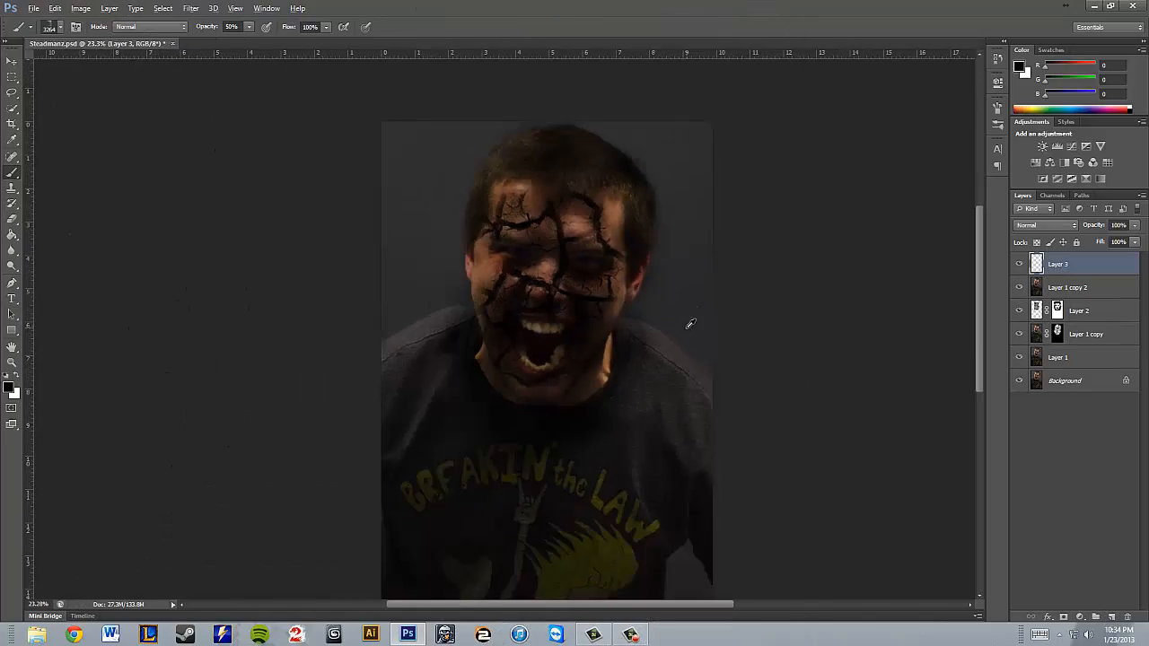
scroll(700, 344, down, 1)
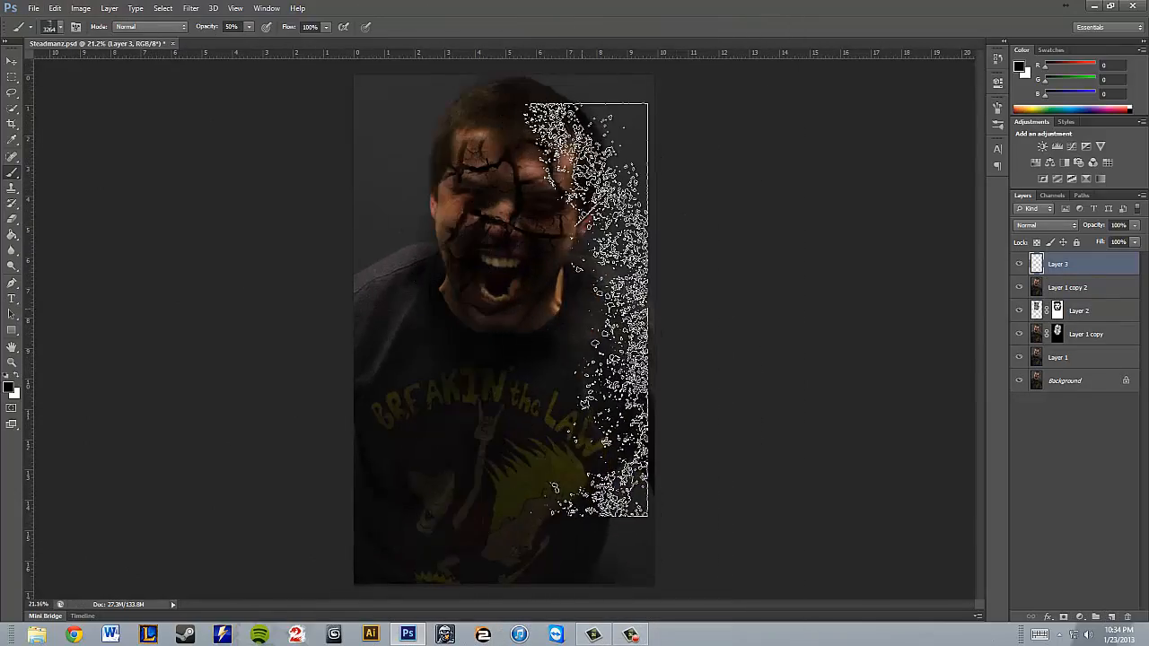
key(bracketright)
key(bracketright)
key(bracketright)
key(bracketright)
key(bracketright)
key(bracketright)
key(bracketright)
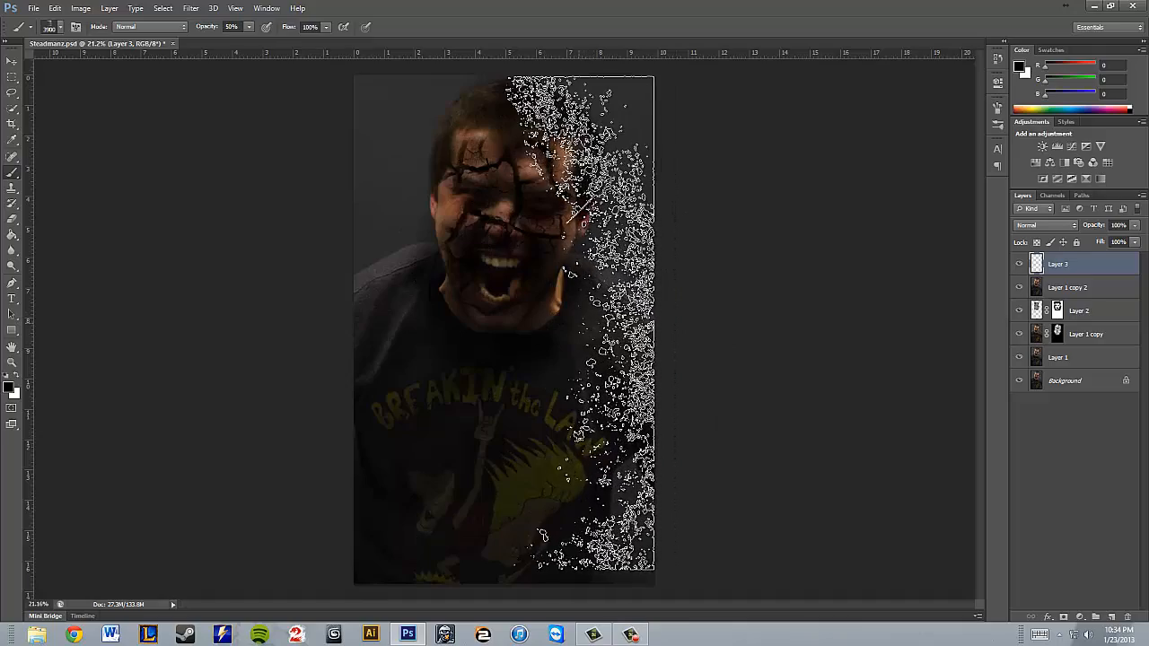
key(bracketright)
key(bracketright)
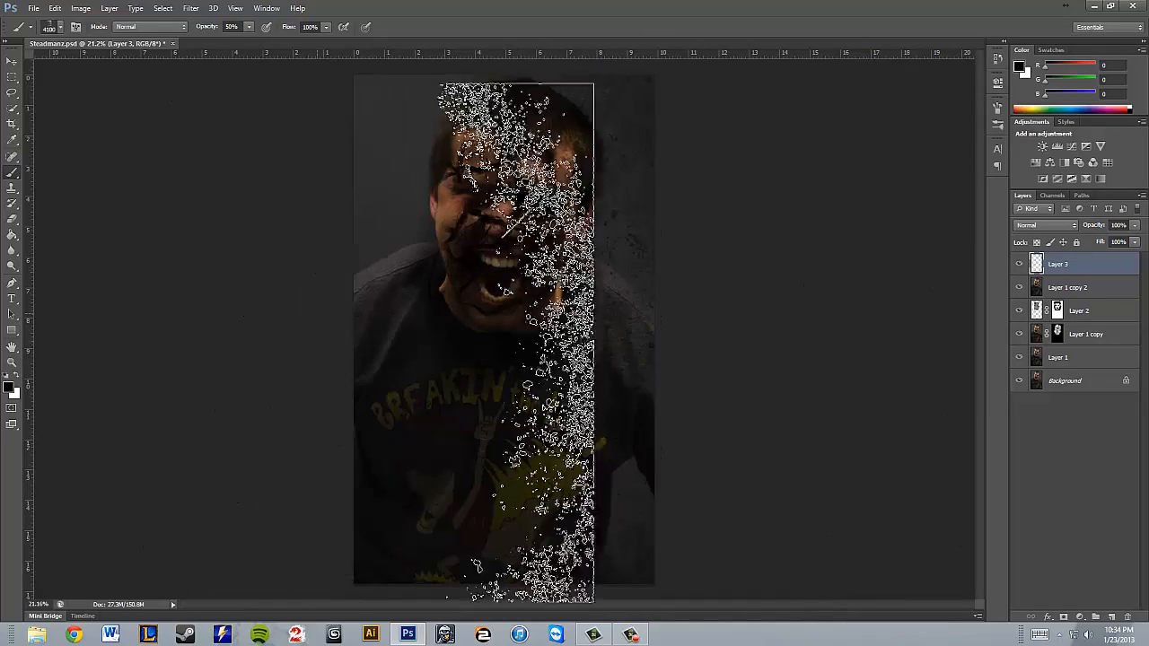
Step: Rotate the splatter brush to 180° and stamp its texture along the portrait's left side, undoing misplaced stamps
click(998, 108)
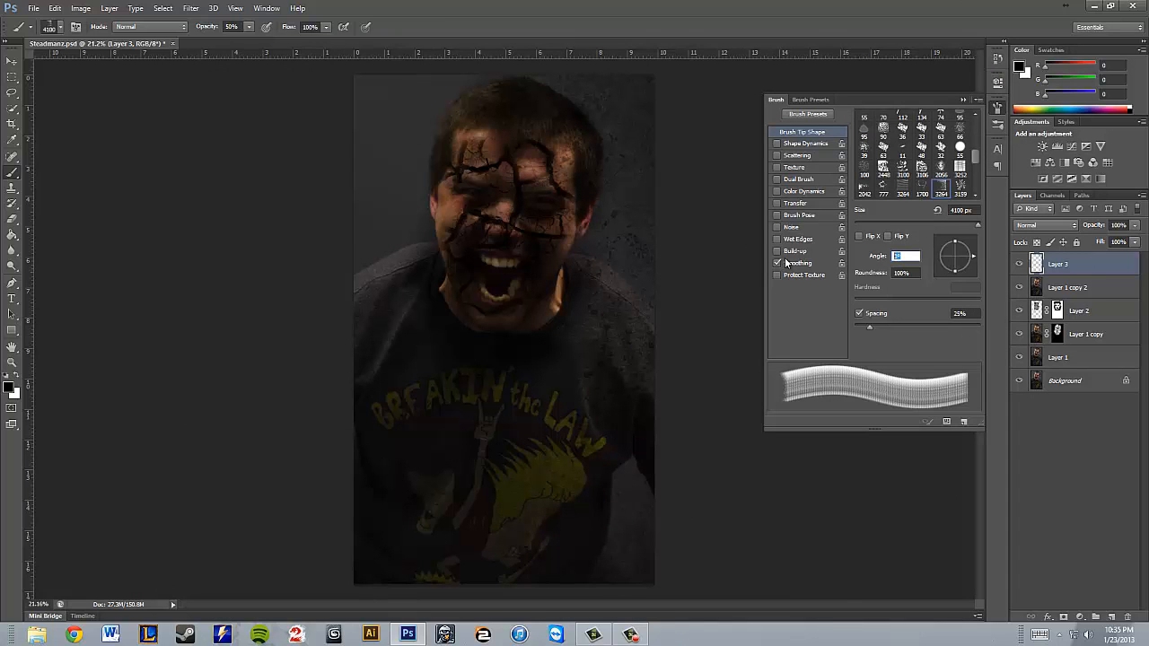
text(180)
key(Return)
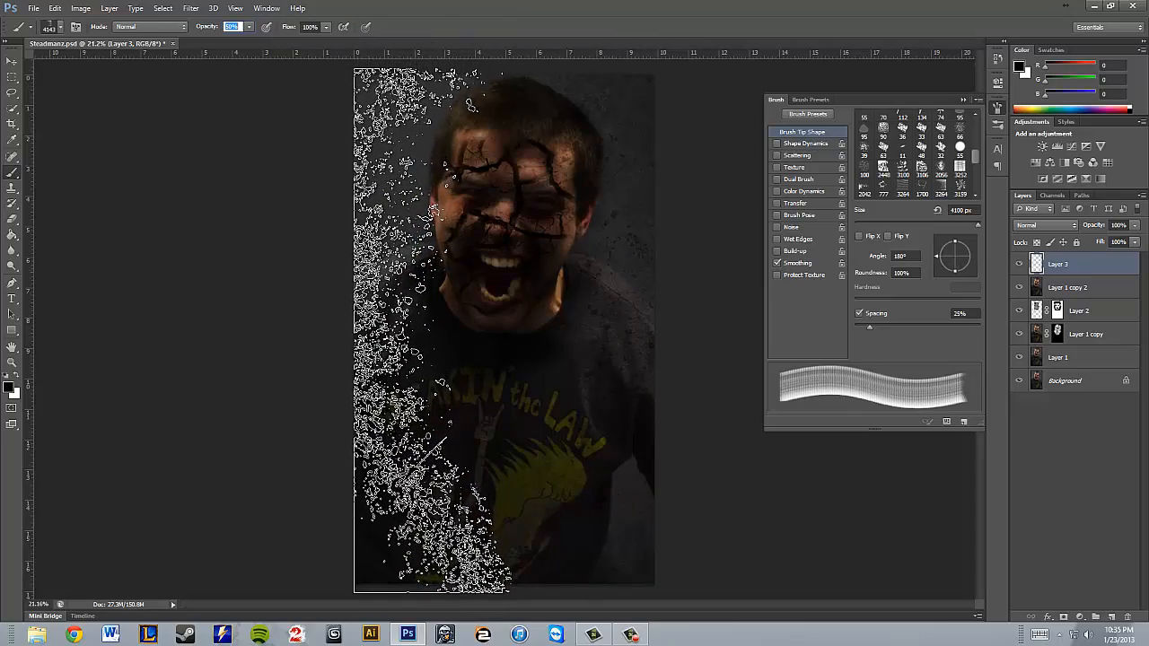
key(ctrl+z)
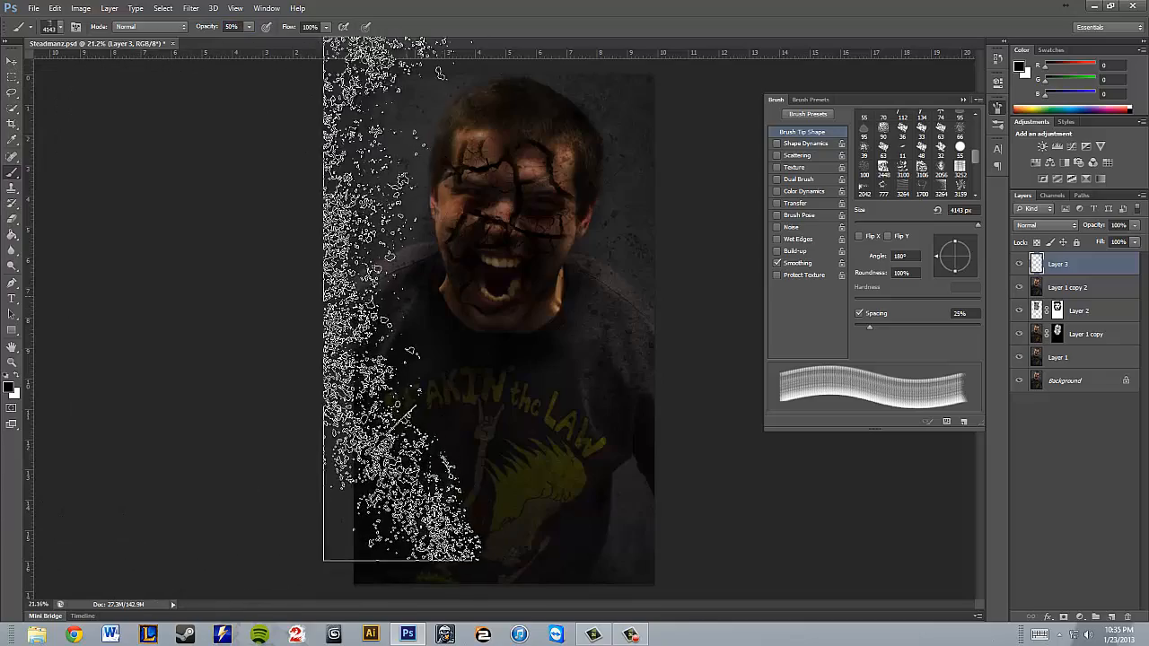
click(402, 330)
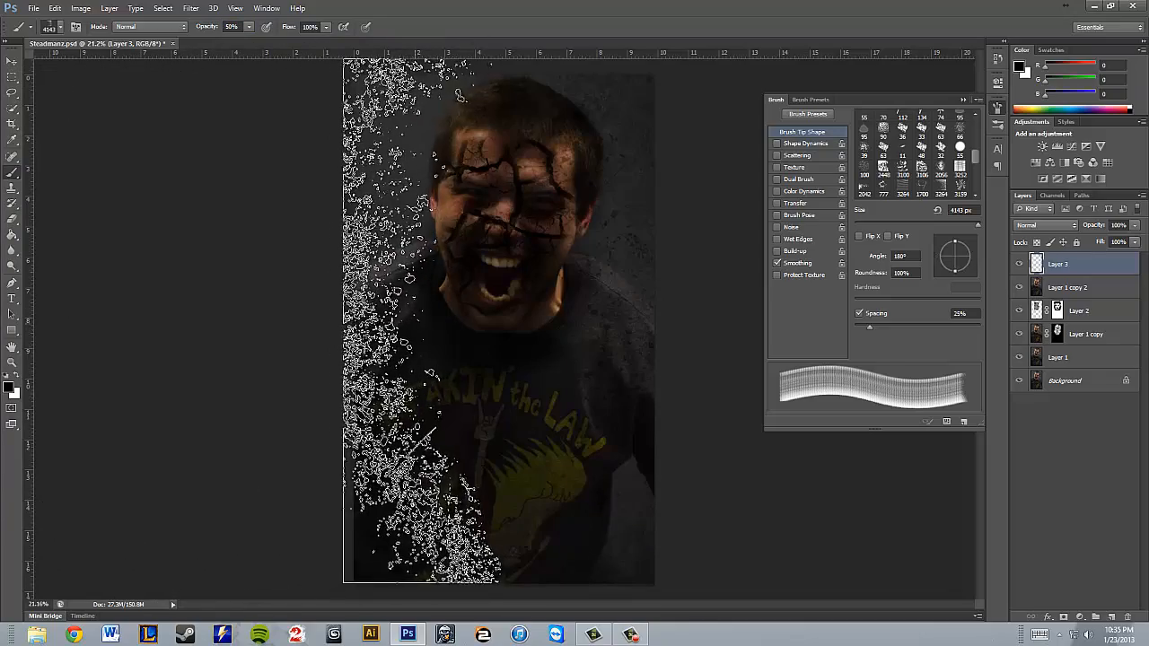
key(ctrl+z)
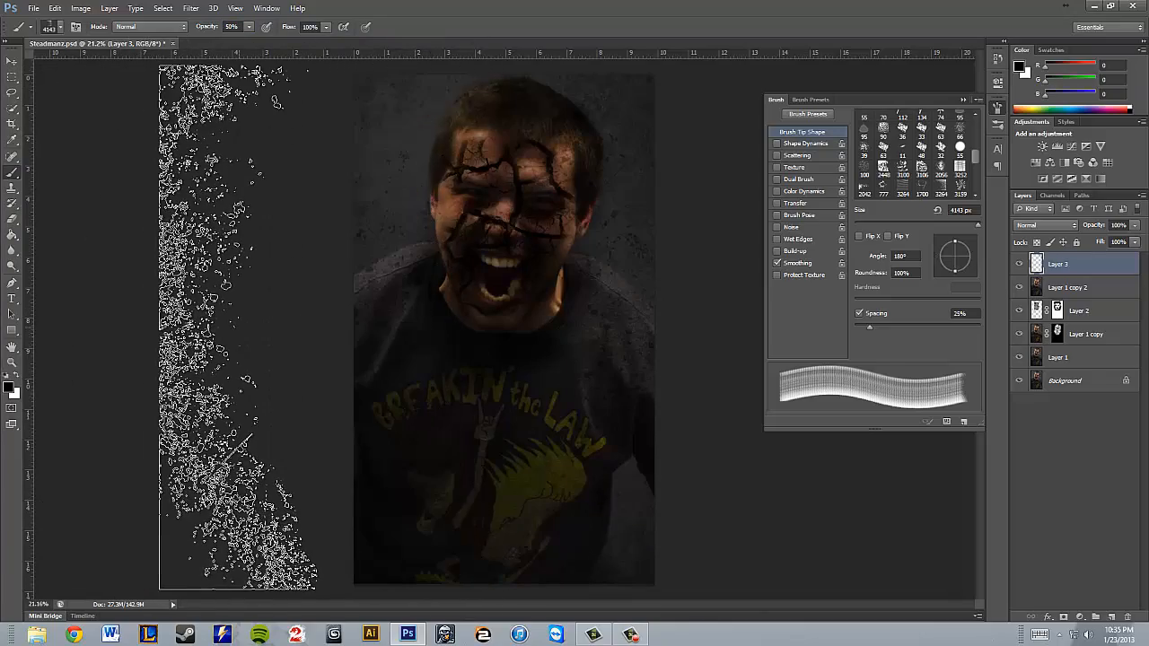
click(961, 100)
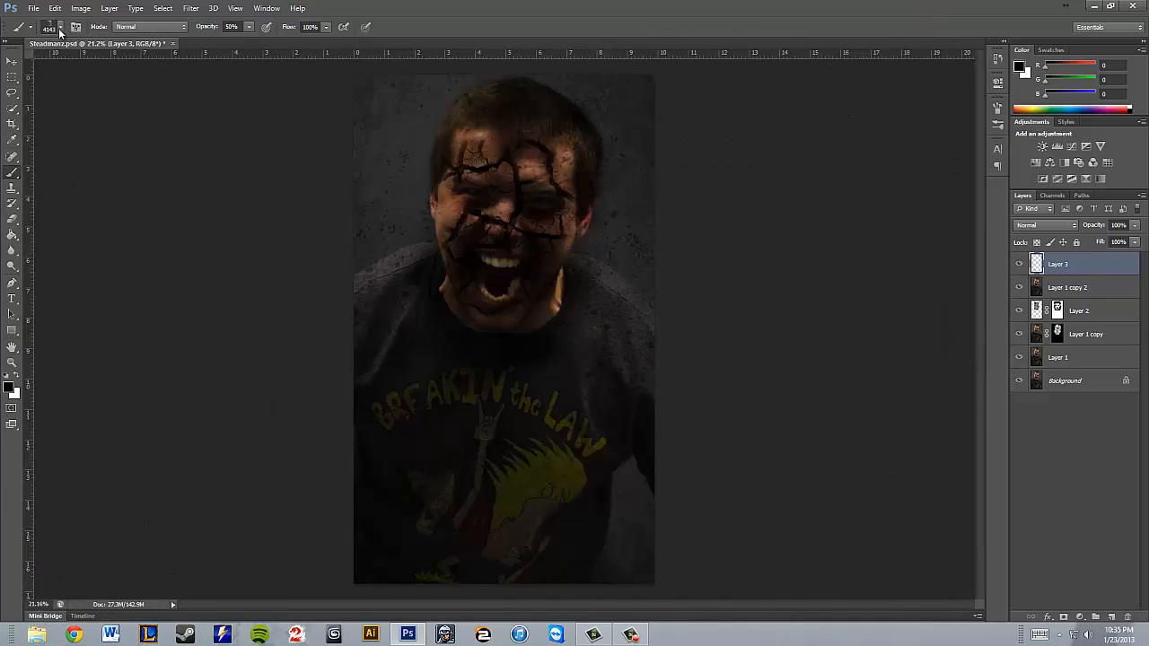
Step: Switch back to the soft round brush and reduce its size to 1200 px
click(61, 28)
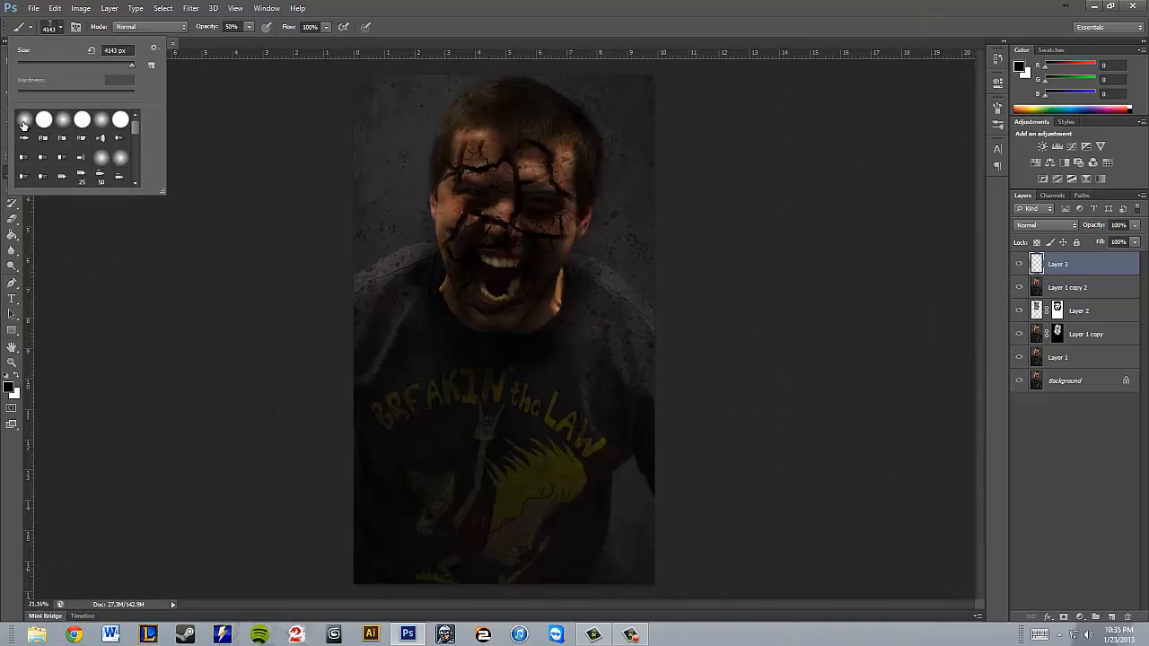
click(23, 122)
key(Return)
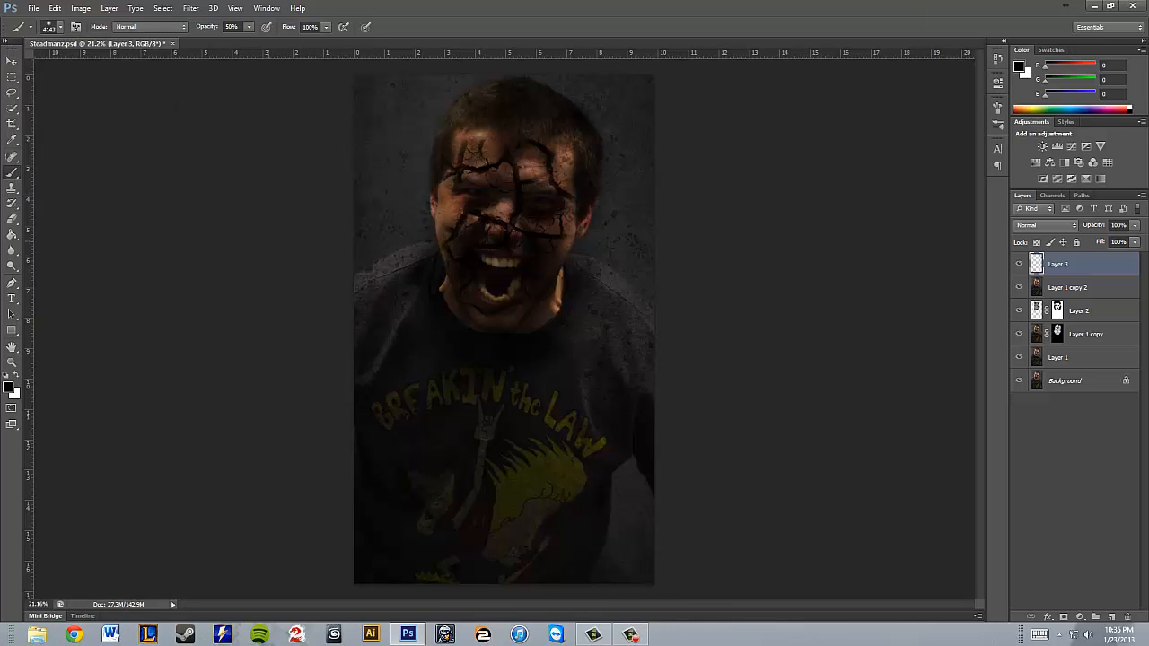
key([)
key([)
key([)
key([)
key([)
key([)
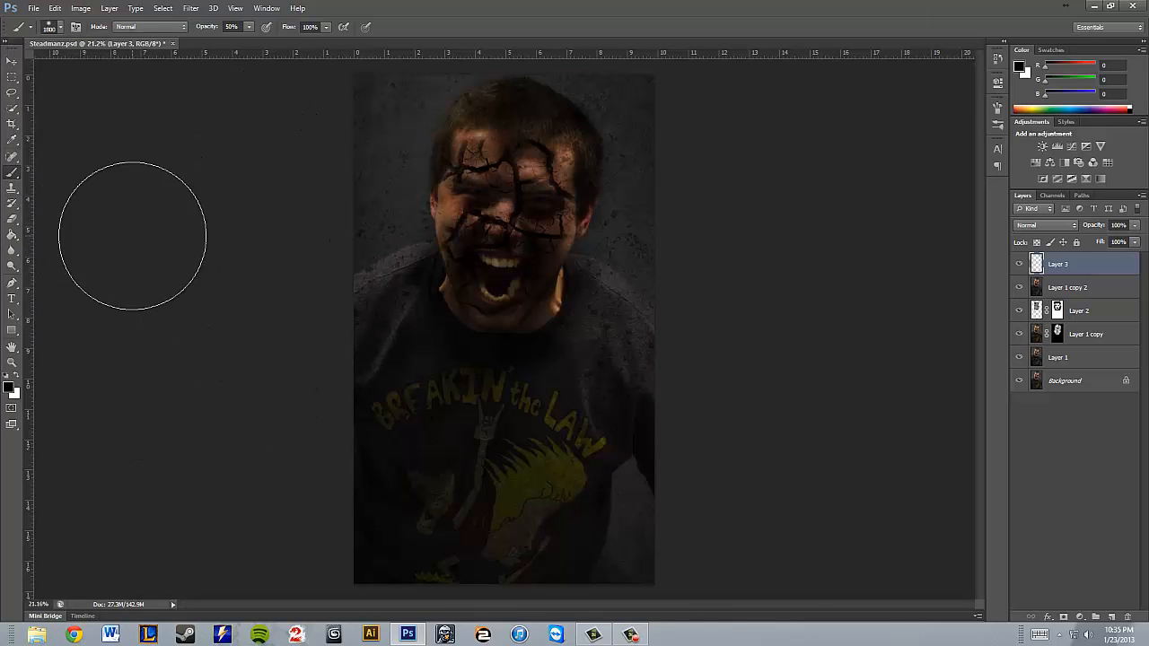
key([)
key([)
key([)
key([)
key([)
key([)
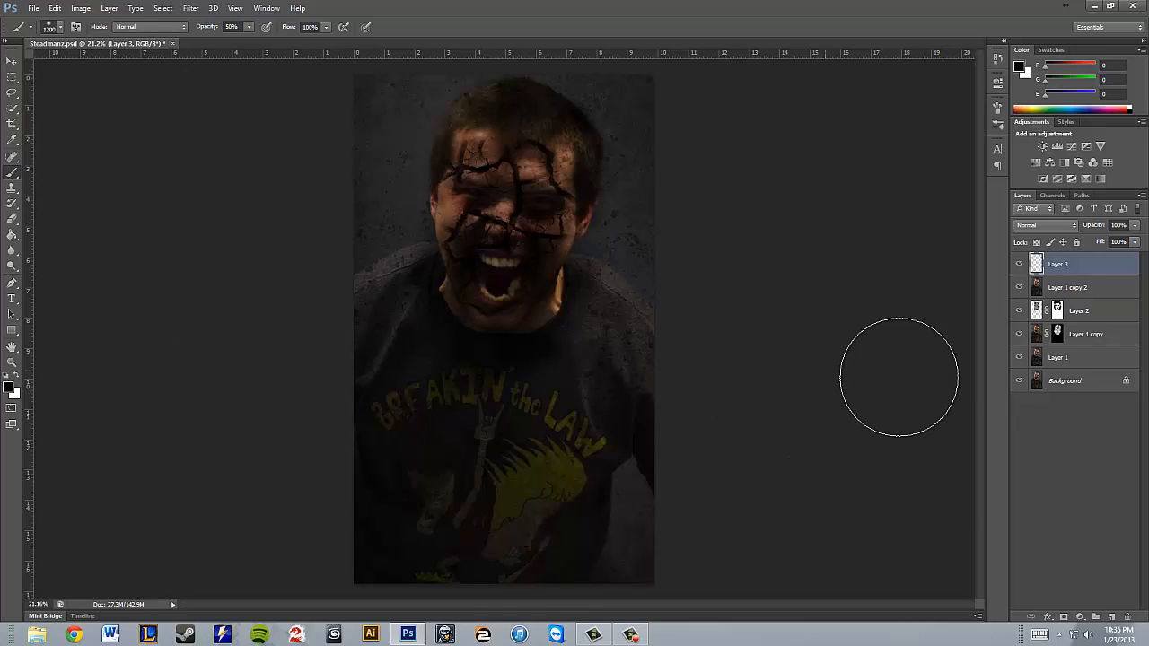
Step: Add a Color Lookup adjustment layer above Layer 3 and apply the Bleach Bypass.look 3D LUT to the portrait
click(1082, 618)
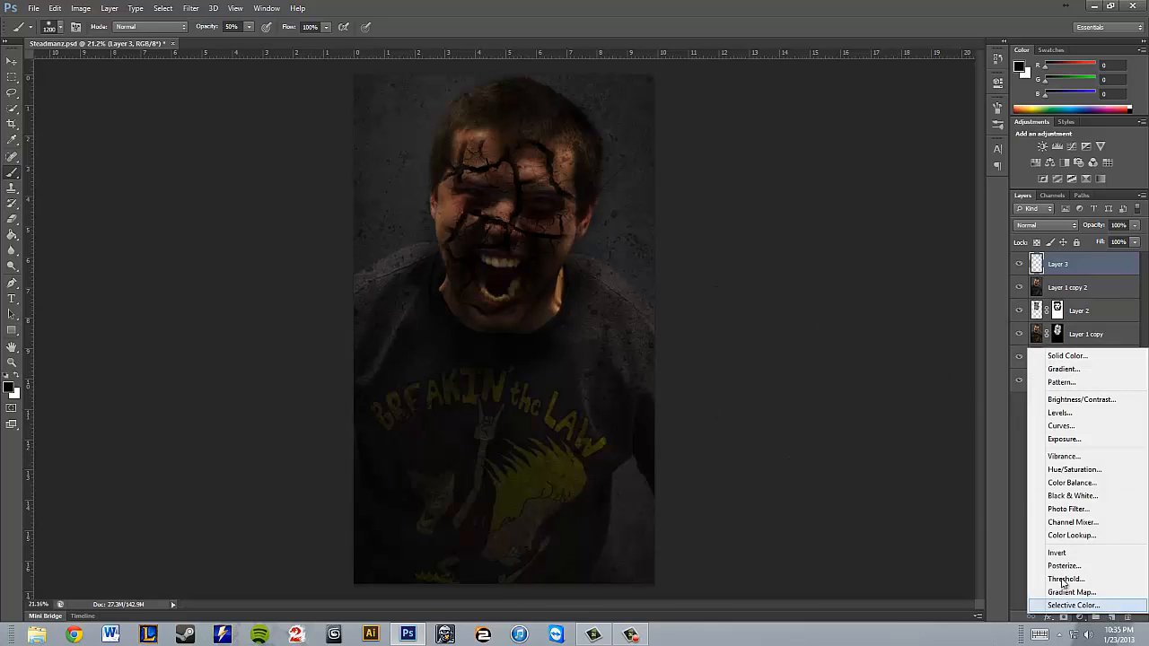
click(1094, 536)
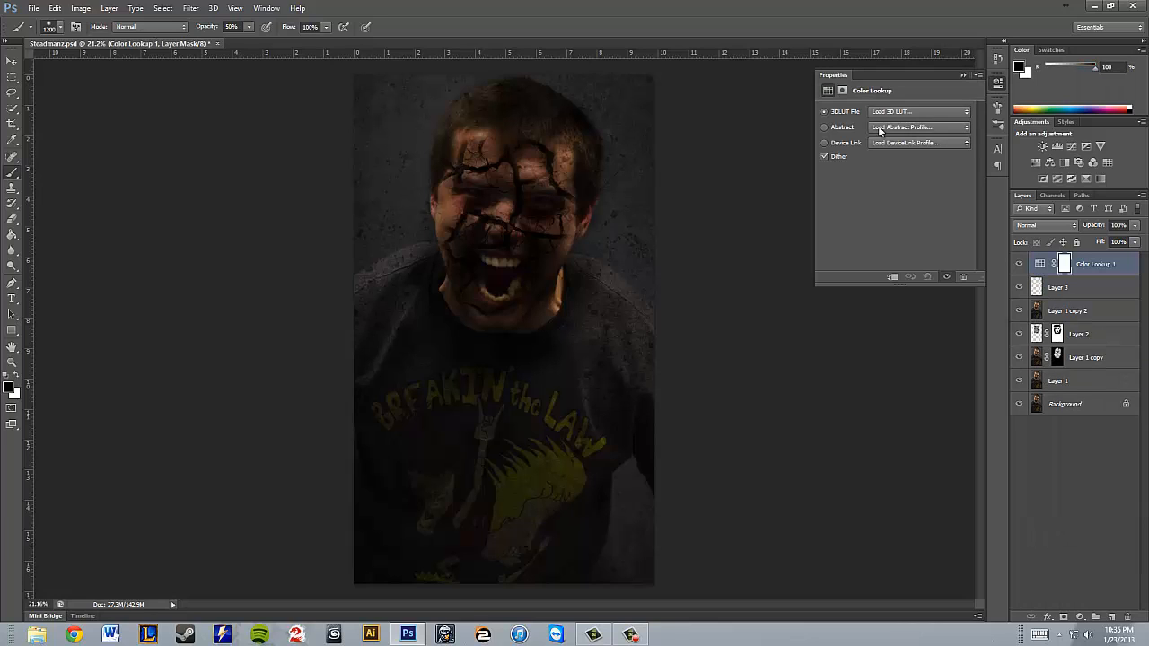
click(898, 111)
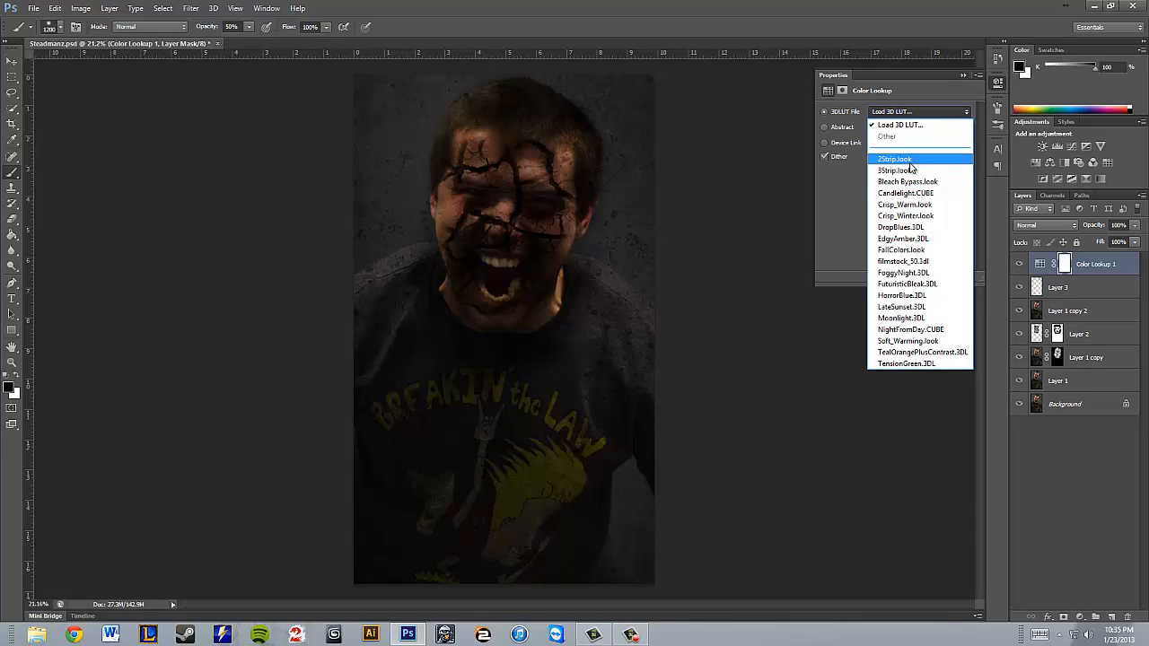
click(902, 193)
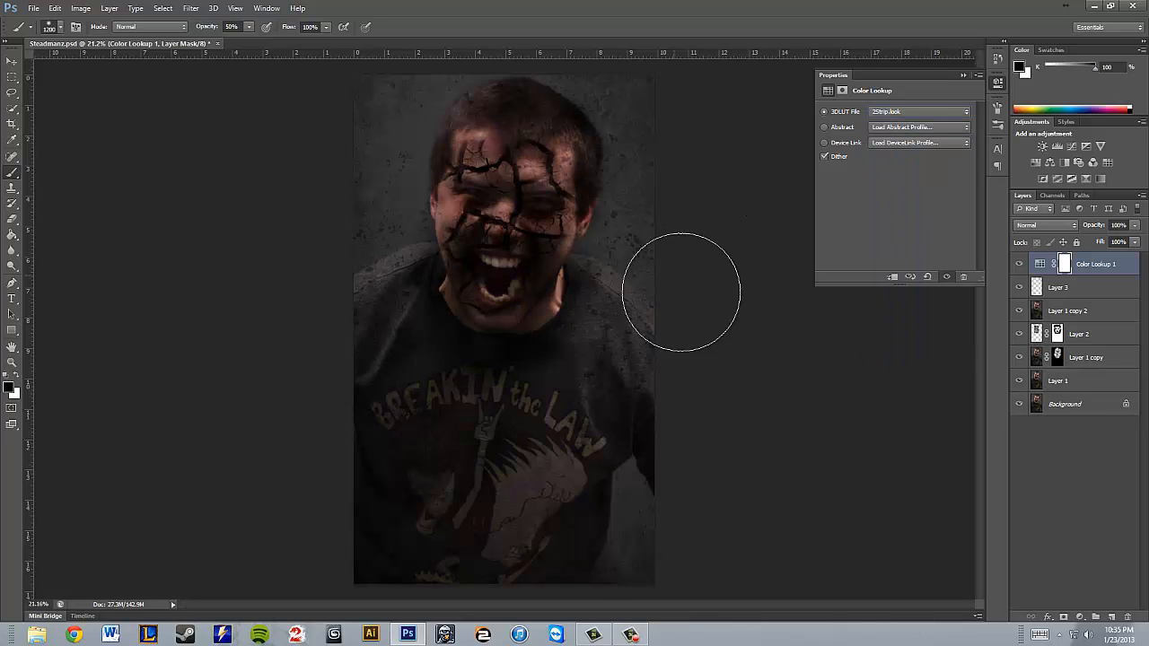
key(Down)
key(Down)
key(Down)
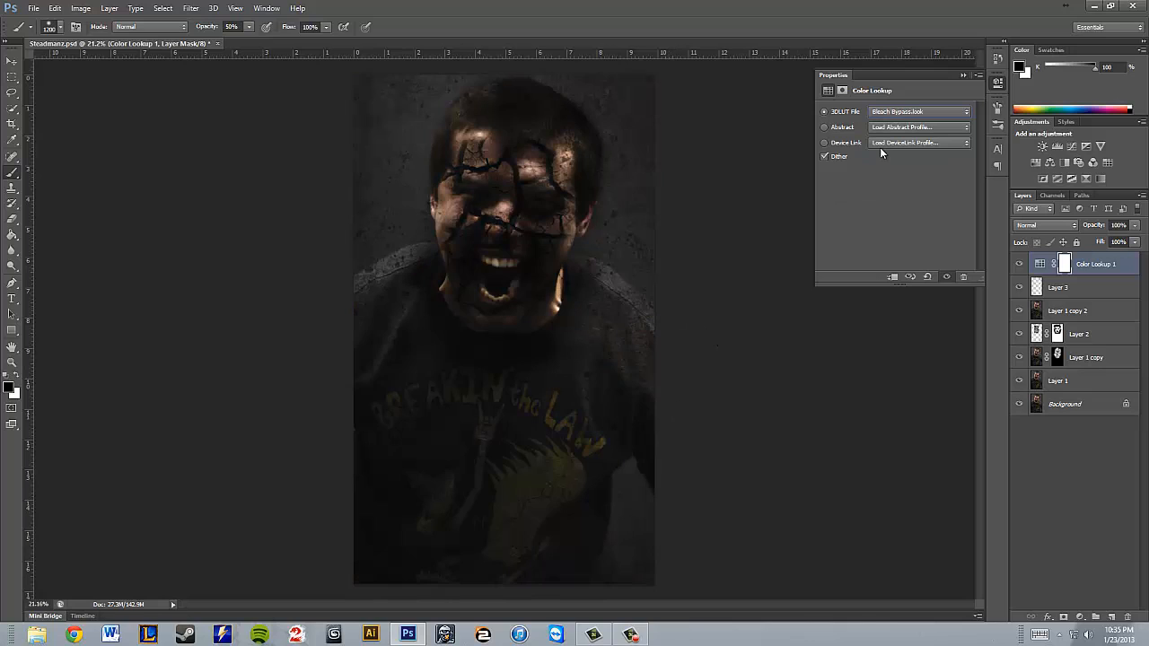
click(963, 75)
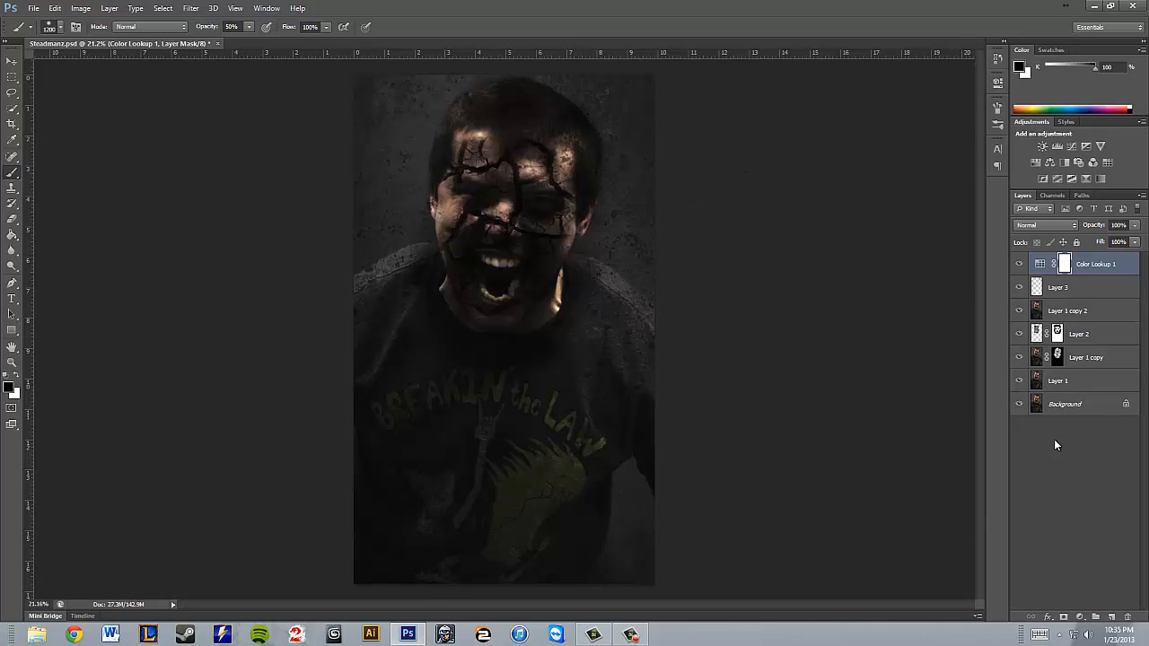
Step: Add a Curves adjustment layer on top and raise a shadow point and a highlight point to brighten the image and increase contrast
click(1080, 619)
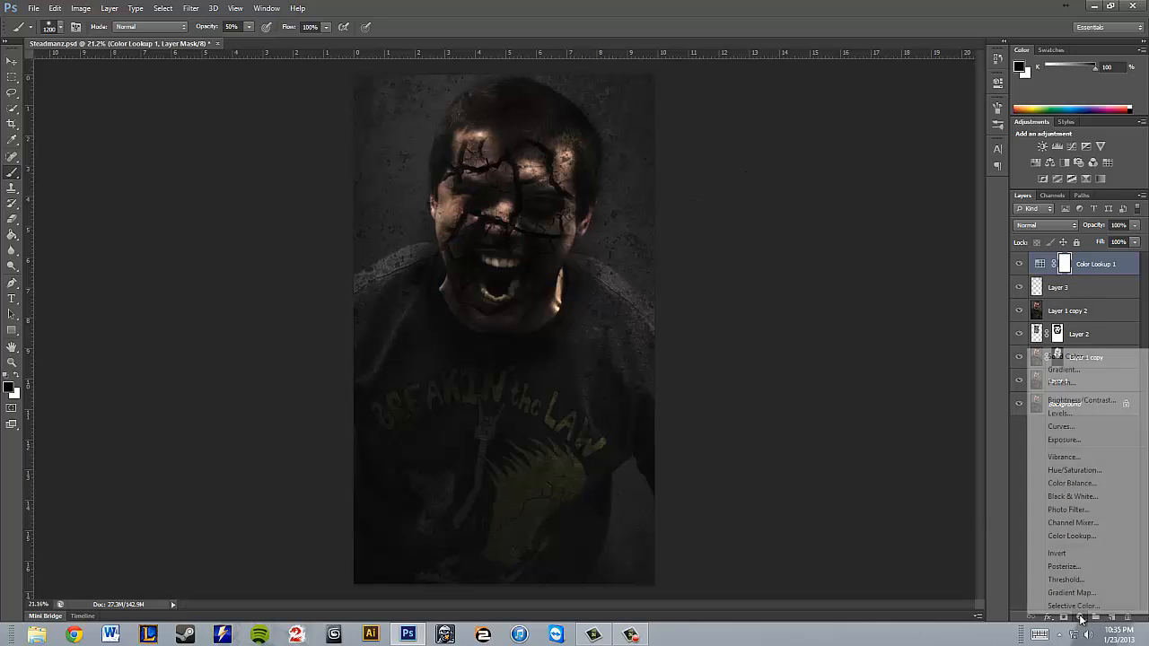
click(1063, 427)
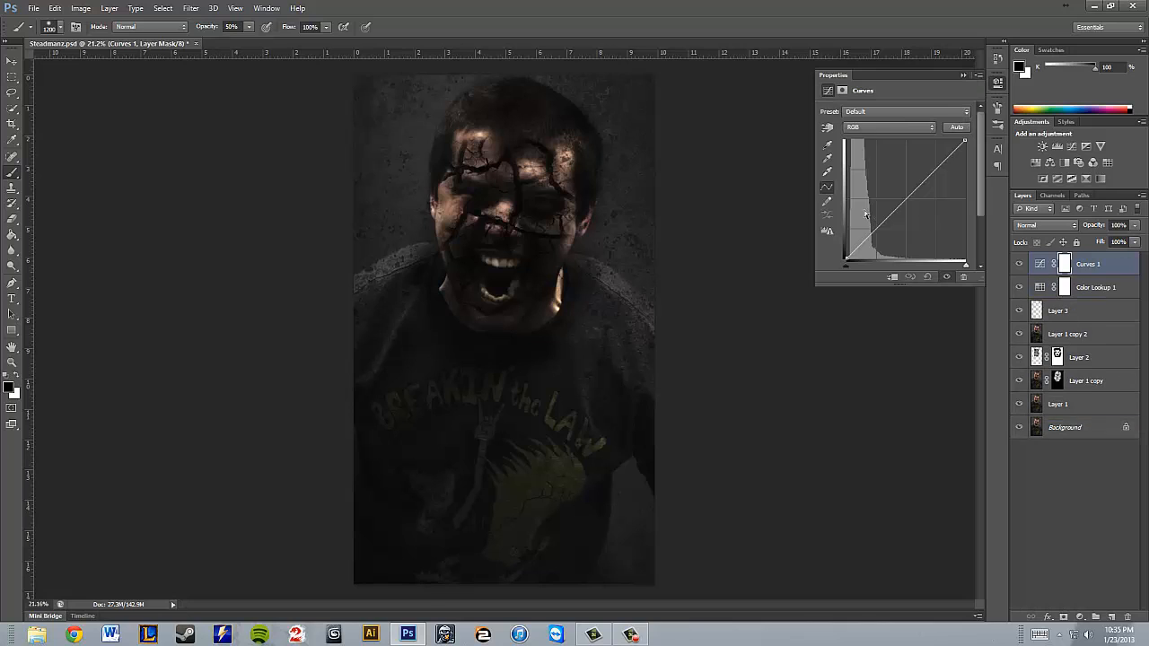
drag(888, 213, 887, 216)
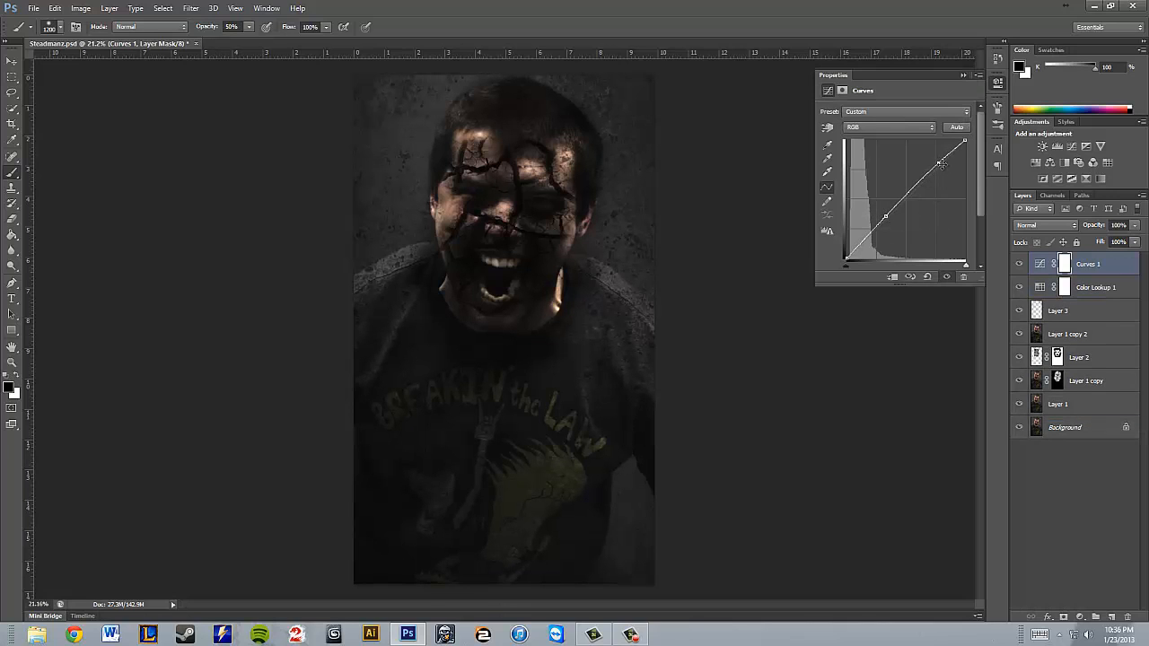
drag(940, 166, 933, 160)
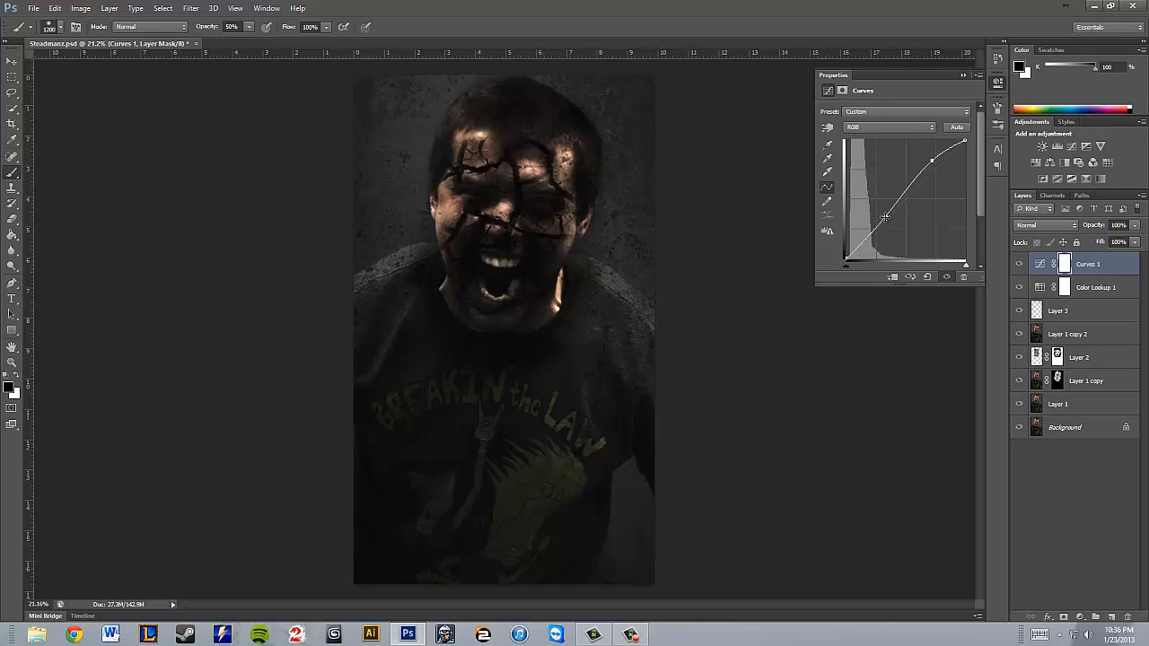
mouse_move(885, 217)
mouse_down()
mouse_move(889, 231)
mouse_move(870, 212)
mouse_move(875, 236)
mouse_move(871, 226)
mouse_up()
mouse_move(928, 159)
mouse_down()
mouse_move(936, 148)
mouse_move(924, 150)
mouse_up()
click(923, 162)
key(Delete)
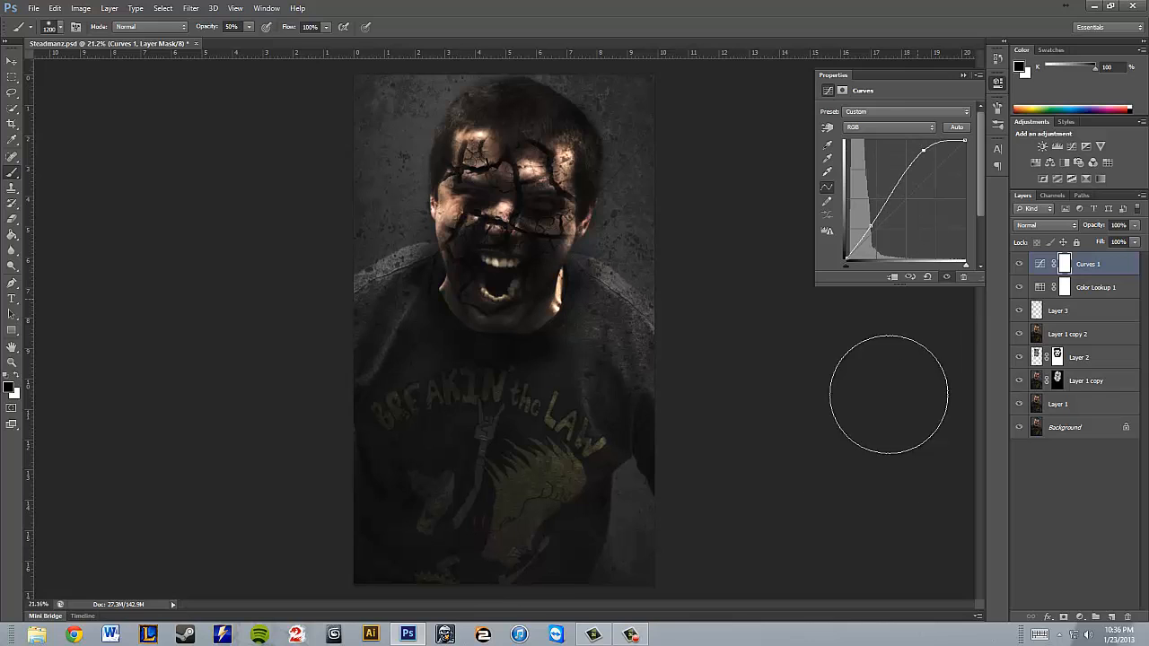
click(963, 76)
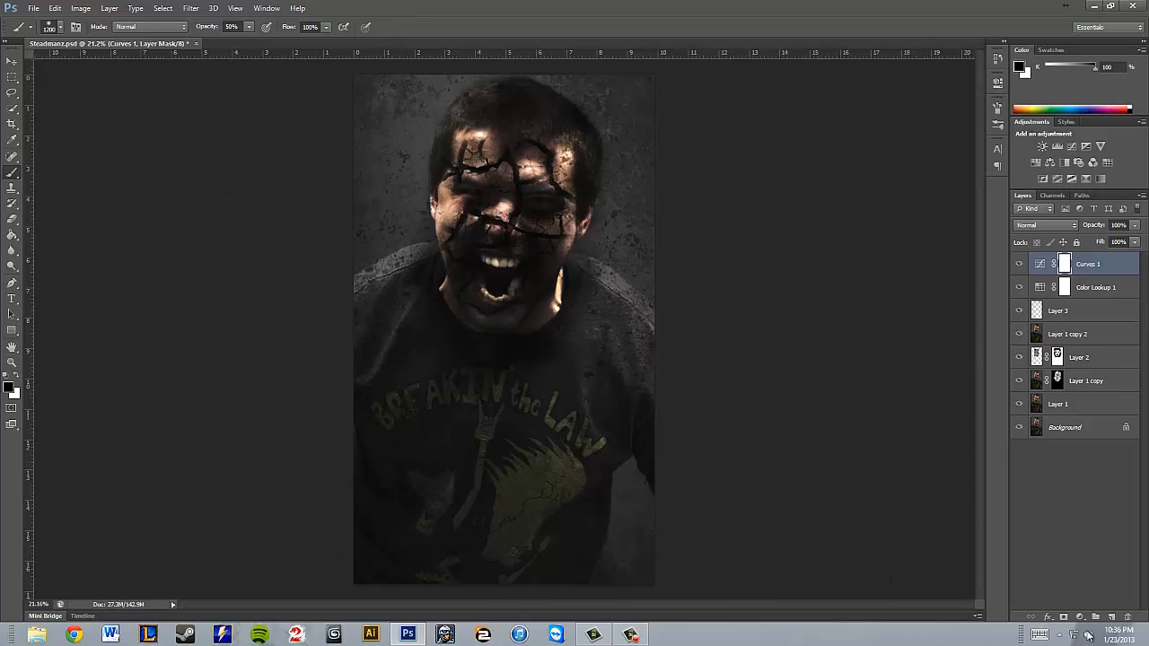
Step: Open meat (1).jpg from the Textures folder in Mini Bridge
click(47, 617)
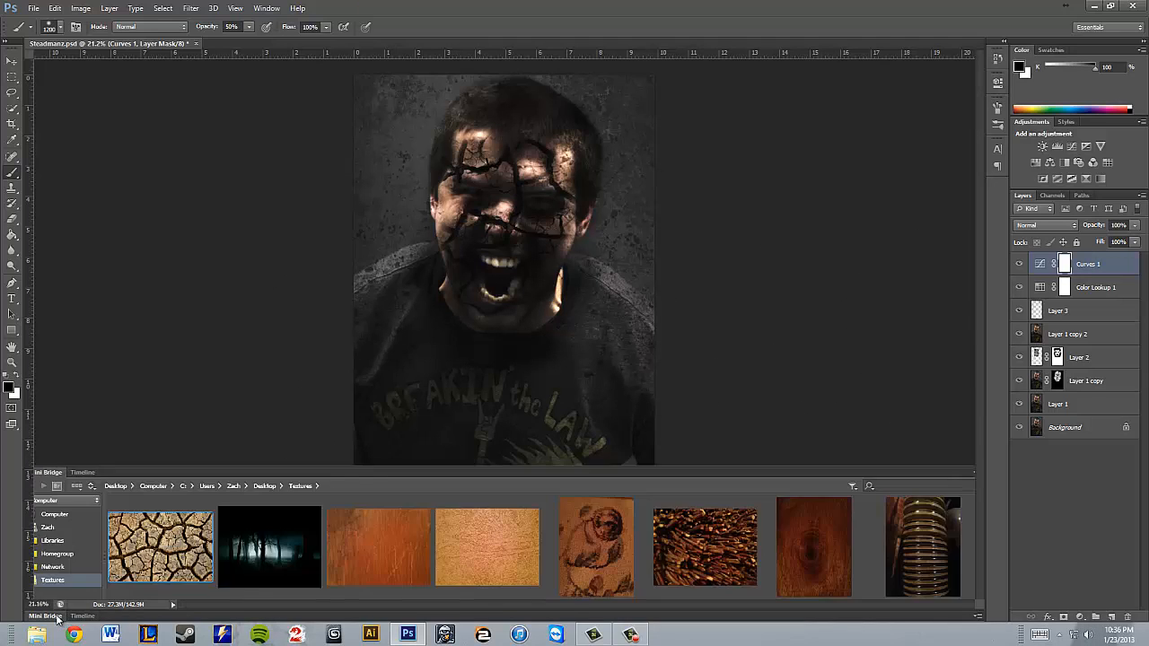
scroll(845, 589, down, 5)
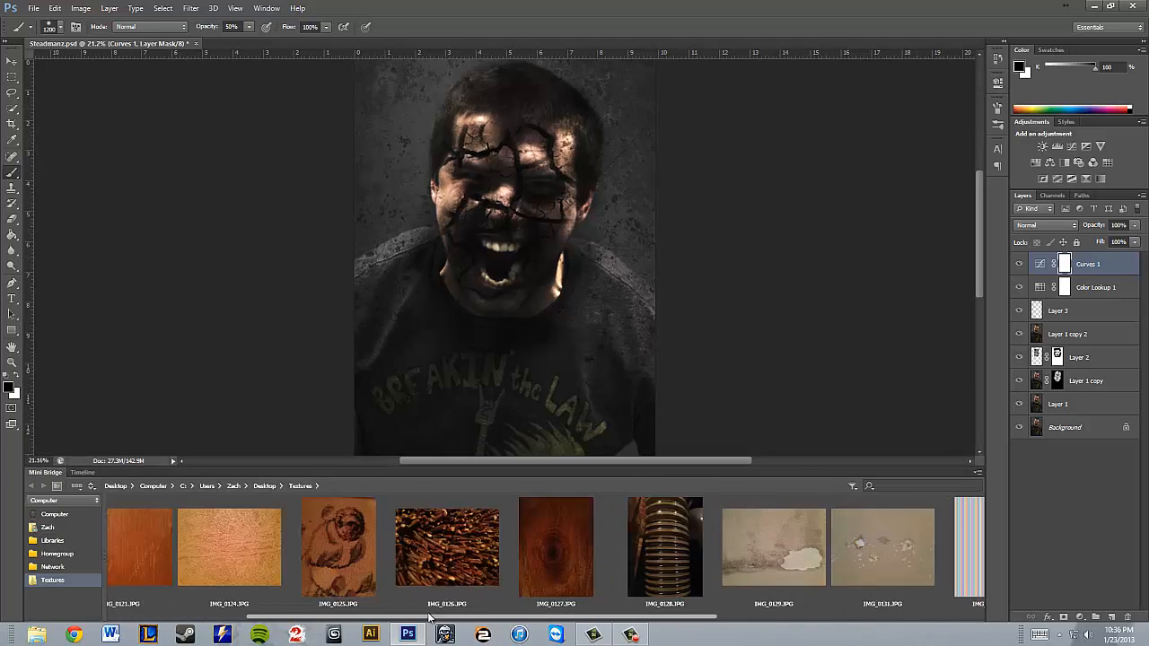
double_click(834, 554)
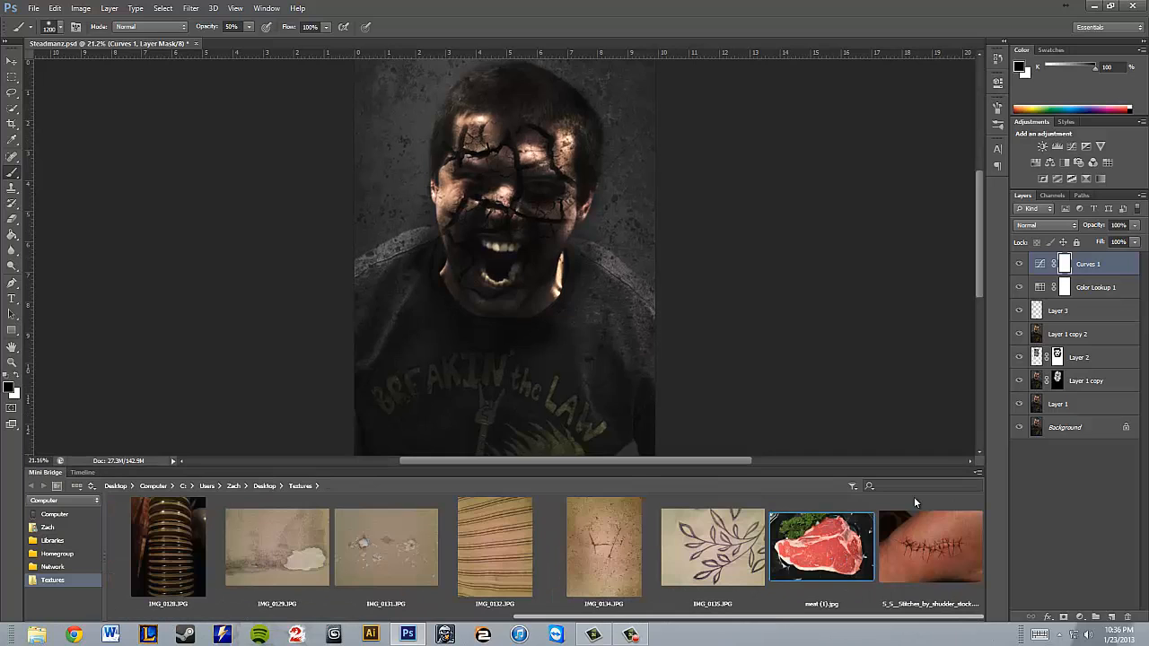
Step: Bring the meat image into Steadmanz.psd as a new top layer, place it over the man's lower mouth and chin, and collapse Mini Bridge
click(11, 60)
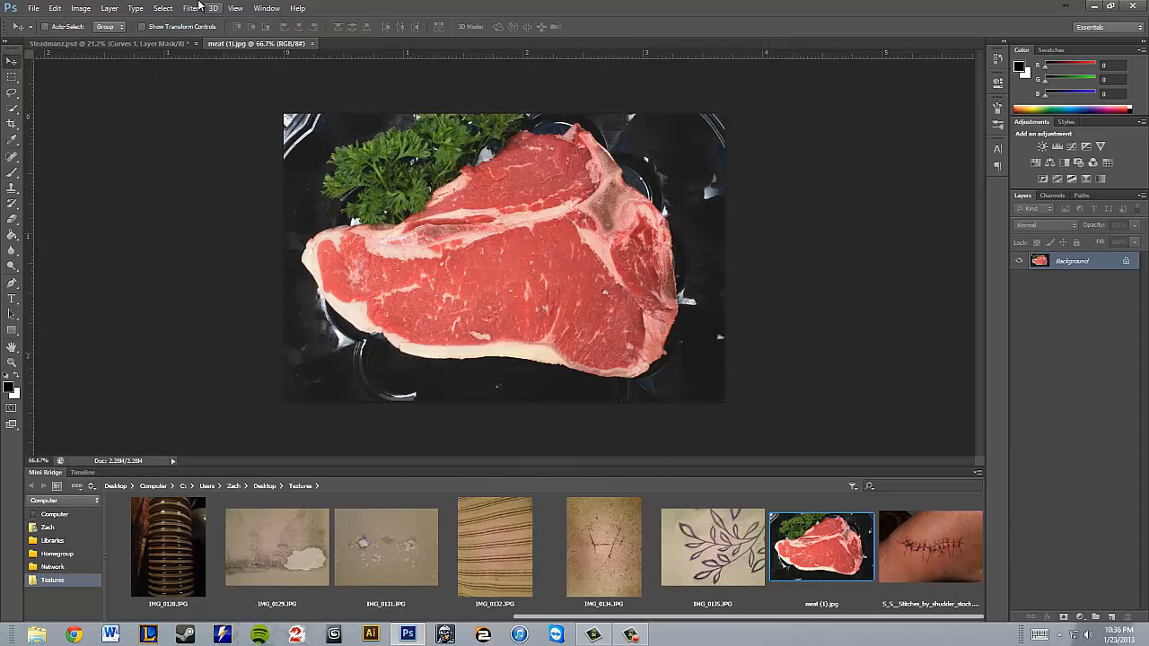
drag(260, 44, 158, 94)
drag(296, 250, 627, 230)
click(504, 92)
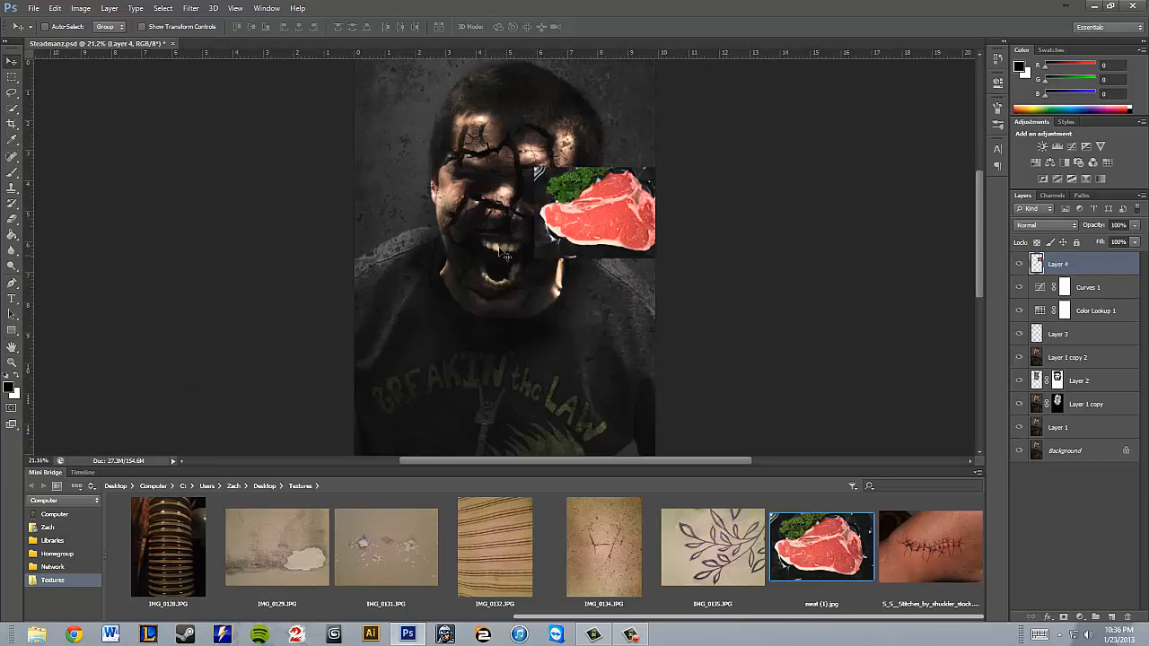
drag(595, 218, 507, 301)
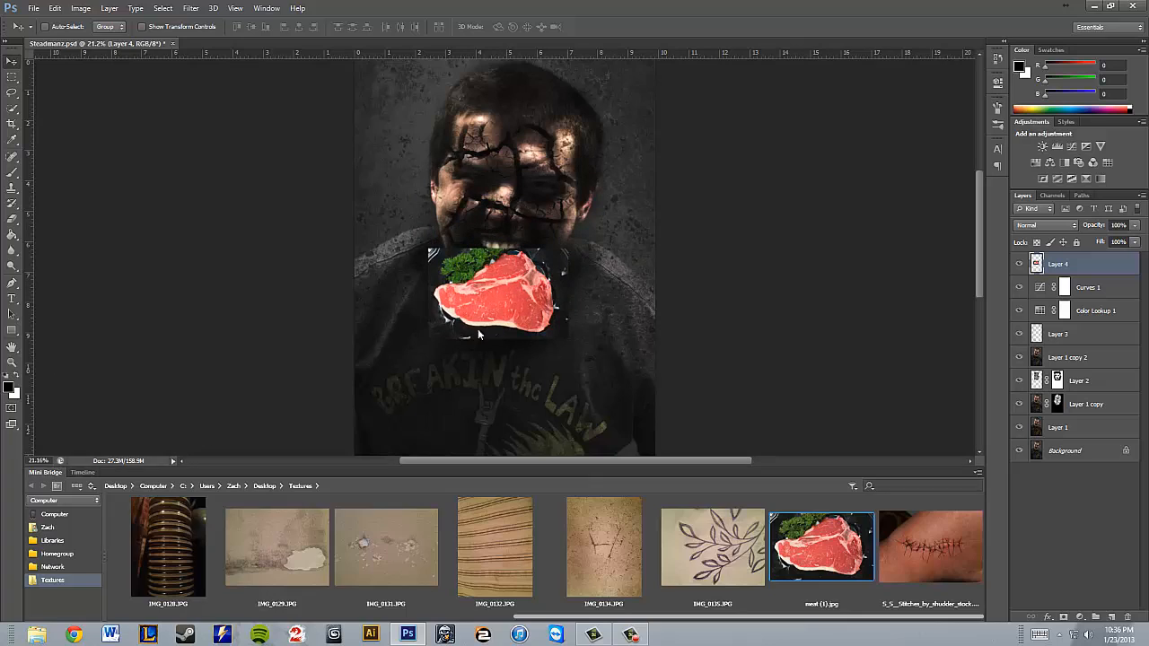
double_click(45, 473)
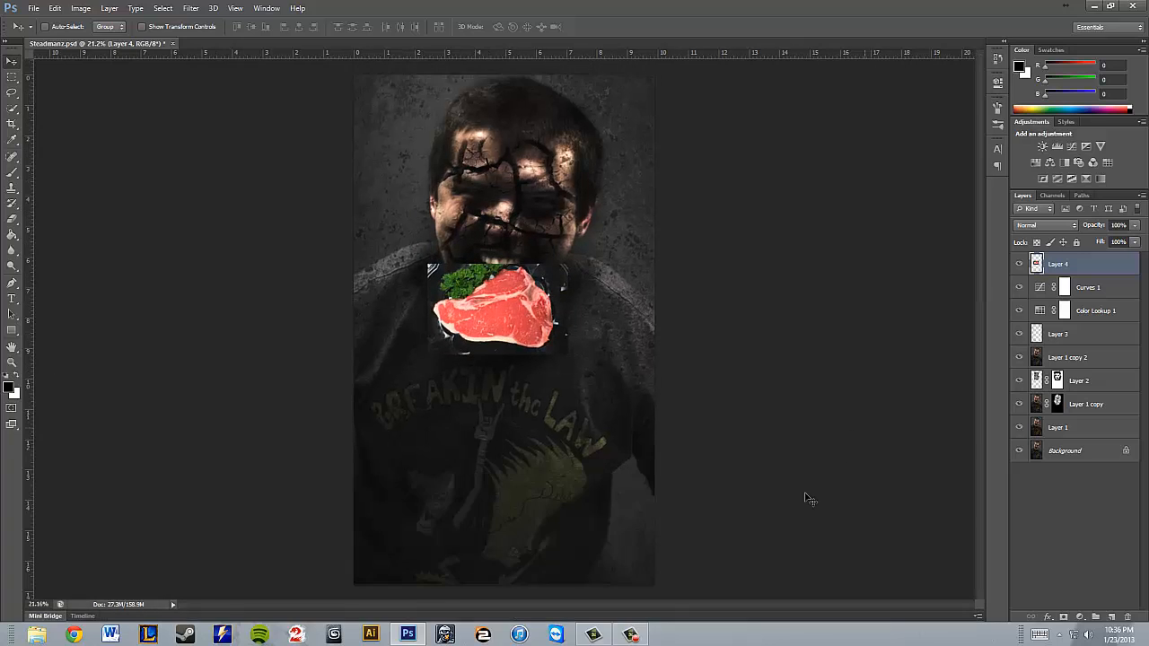
Step: Set the meat layer's blend mode to Multiply and move the layer directly below Color Lookup 1
click(1045, 228)
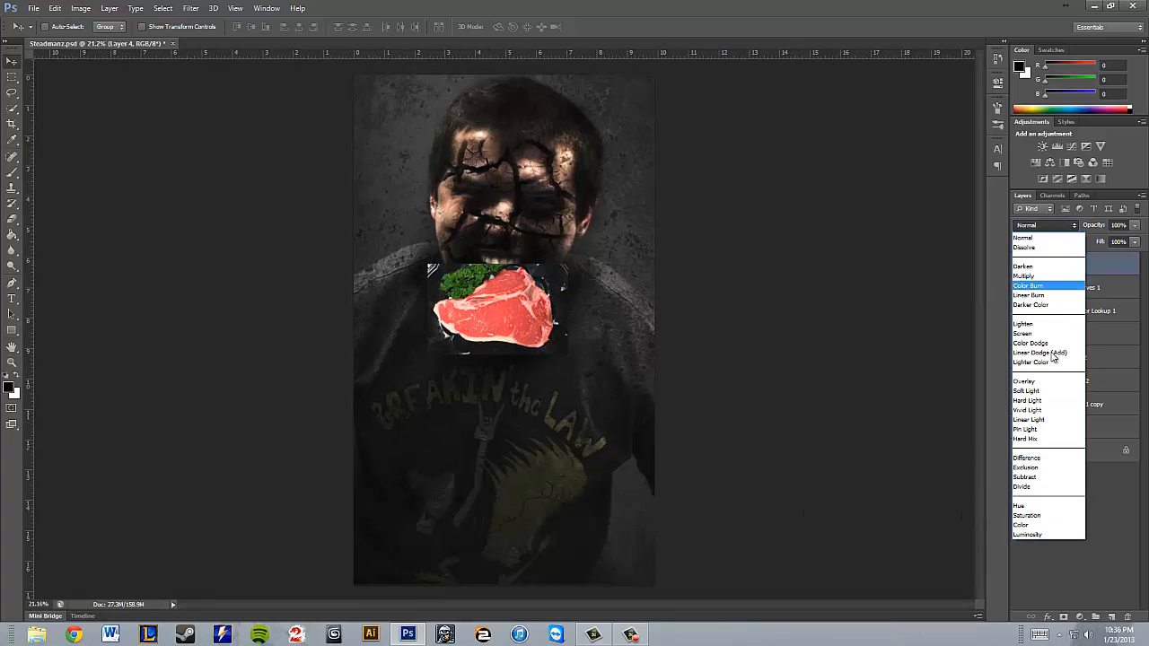
click(1052, 276)
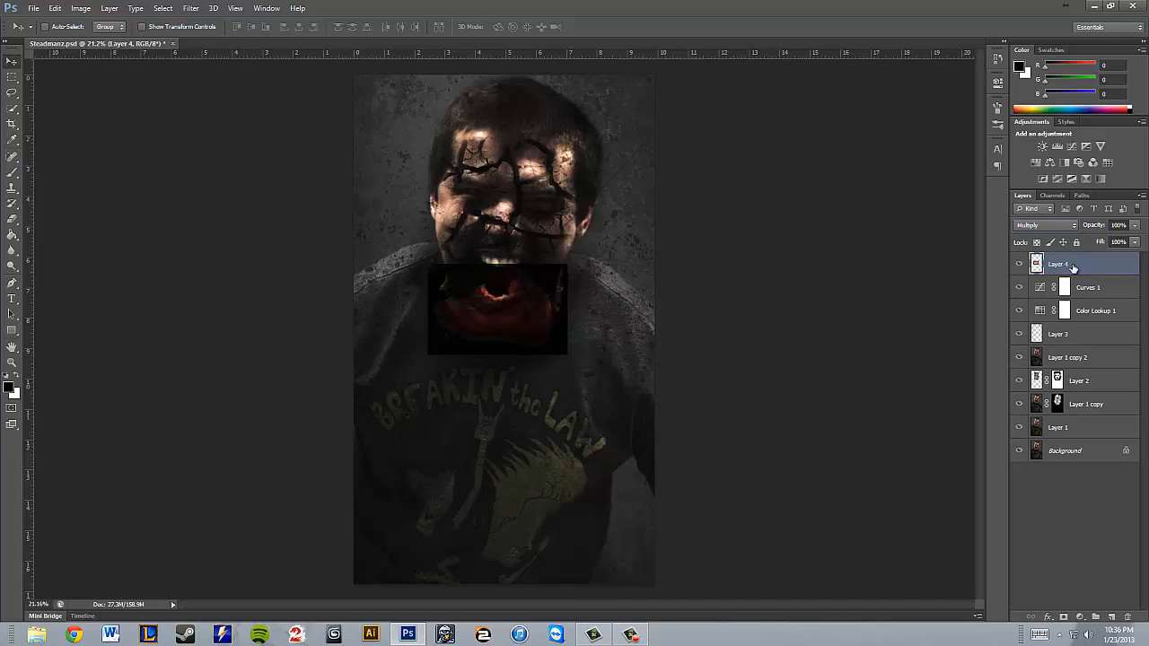
drag(1073, 267, 1087, 309)
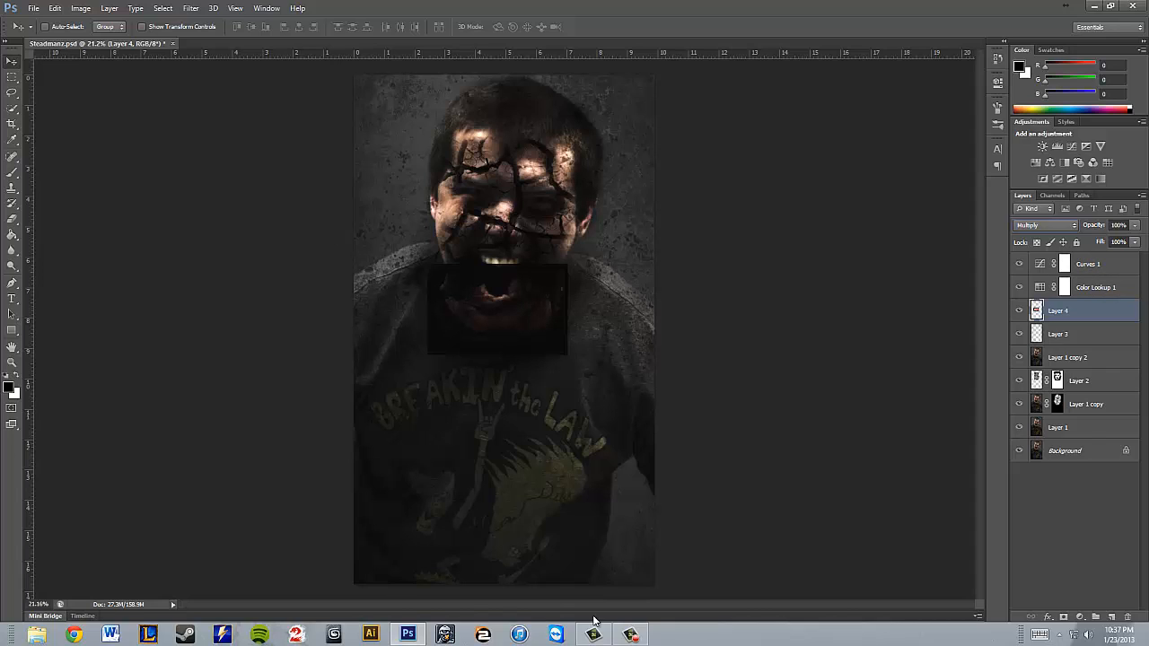
Step: Add a black mask hiding the meat layer and prepare a white soft brush at 200 px for painting on it
alt+click(1065, 619)
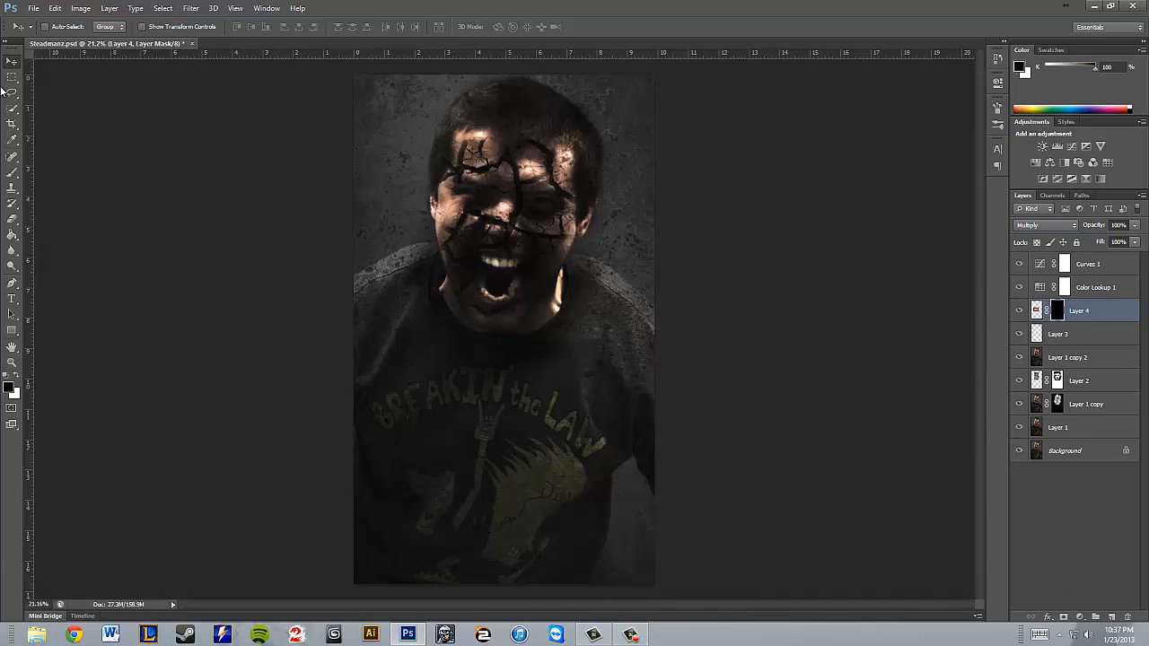
click(17, 378)
click(13, 173)
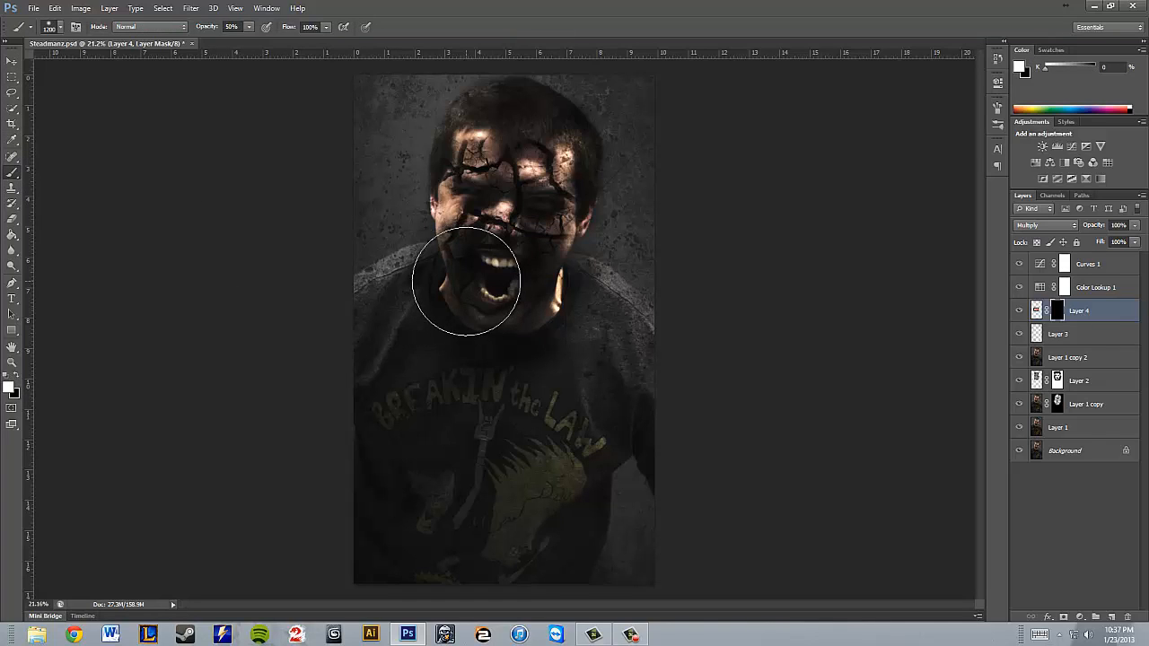
key(bracketleft)
key(bracketleft)
key(bracketleft)
key(bracketleft)
key(bracketleft)
key(bracketleft)
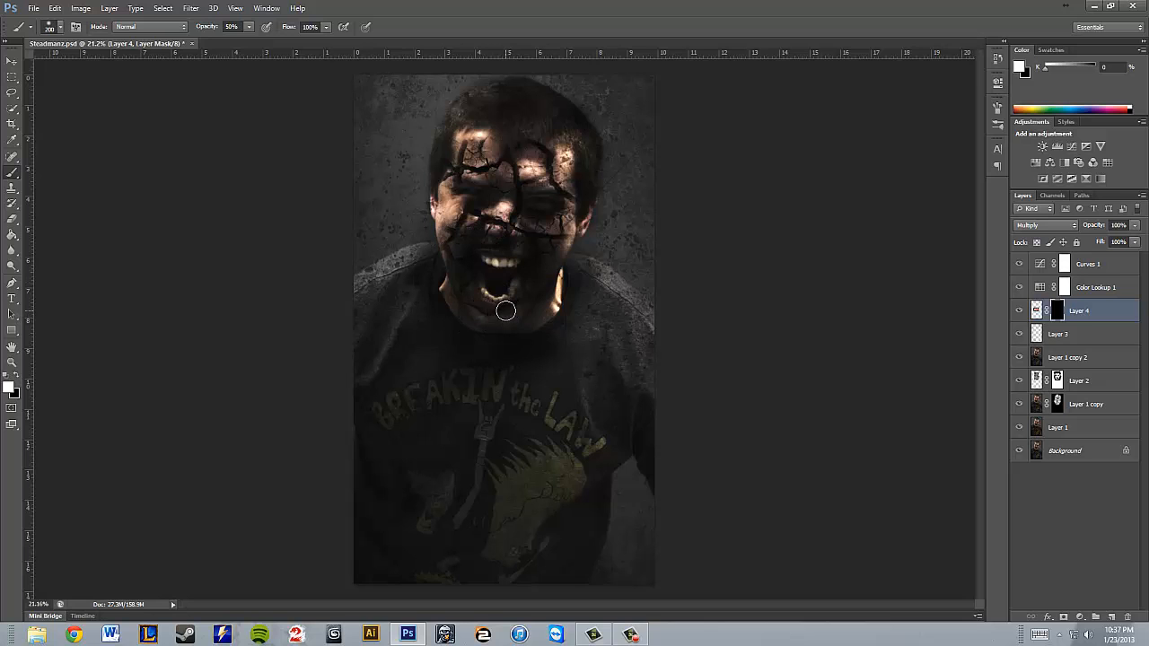
Step: Reduce the brush to 100 px and paint the mask white to reveal the meat texture around the lower lip, chin and jaw
scroll(505, 310, up, 5)
scroll(505, 329, up, 1)
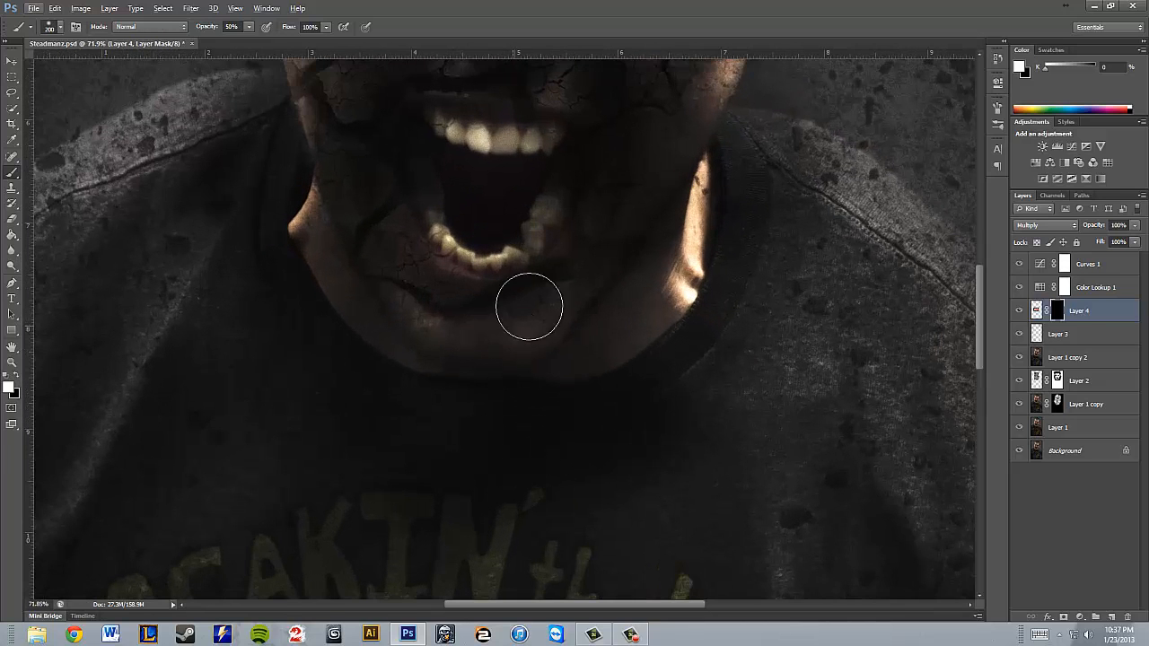
key(bracketleft)
key(bracketleft)
key(bracketleft)
key(bracketleft)
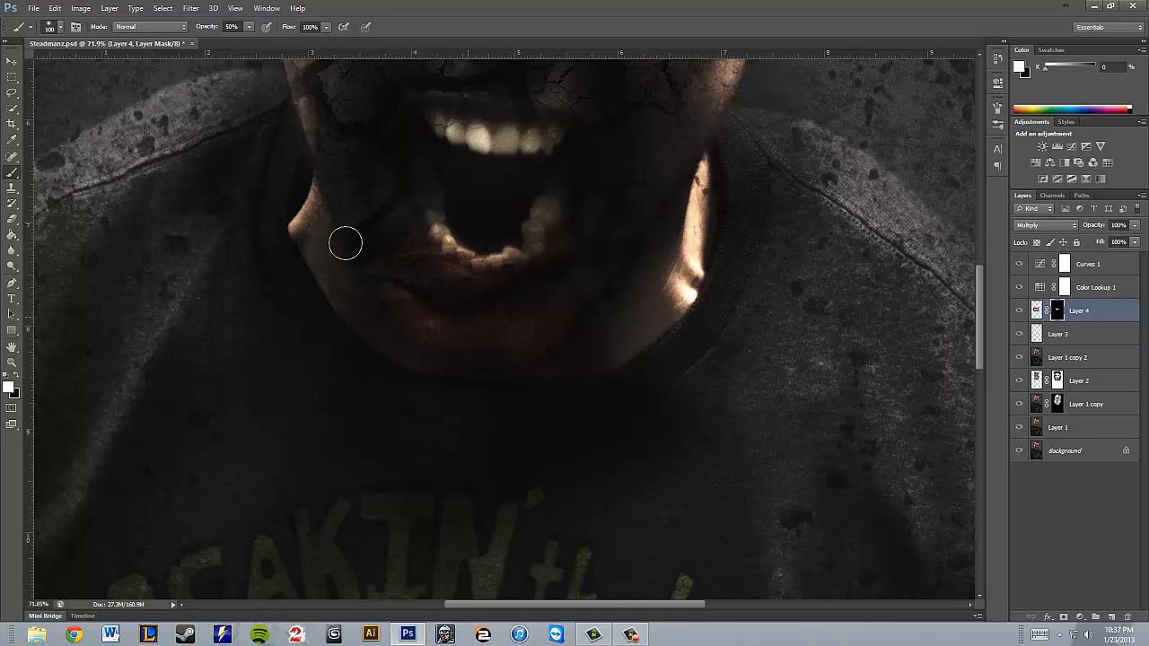
scroll(648, 315, down, 10)
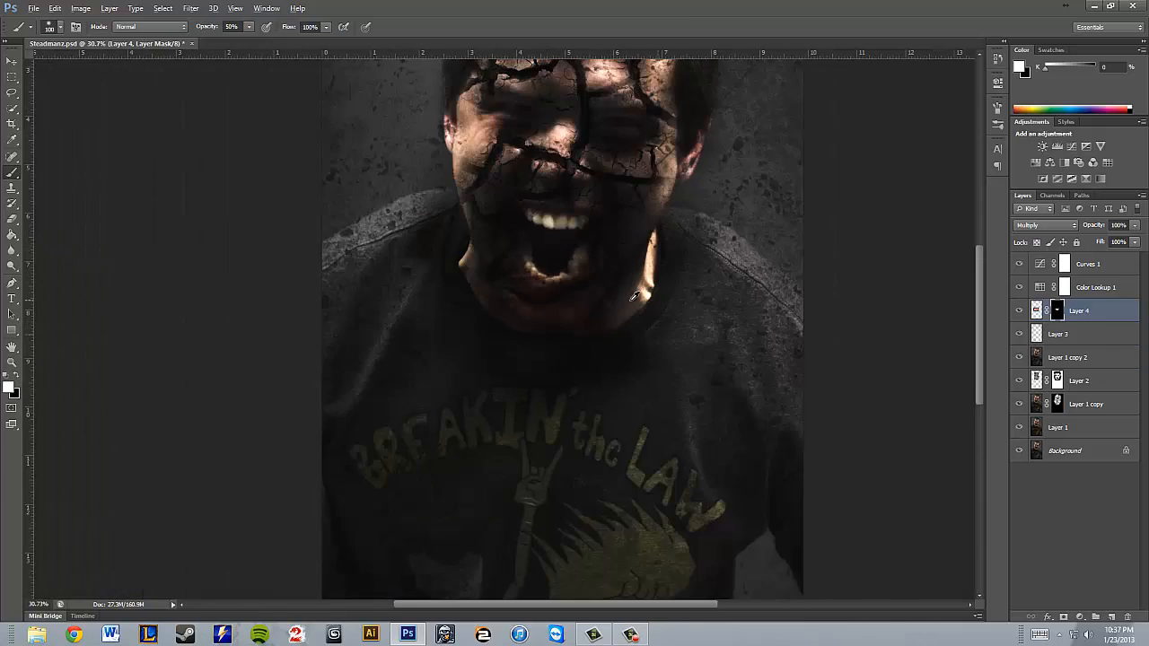
key(alt)
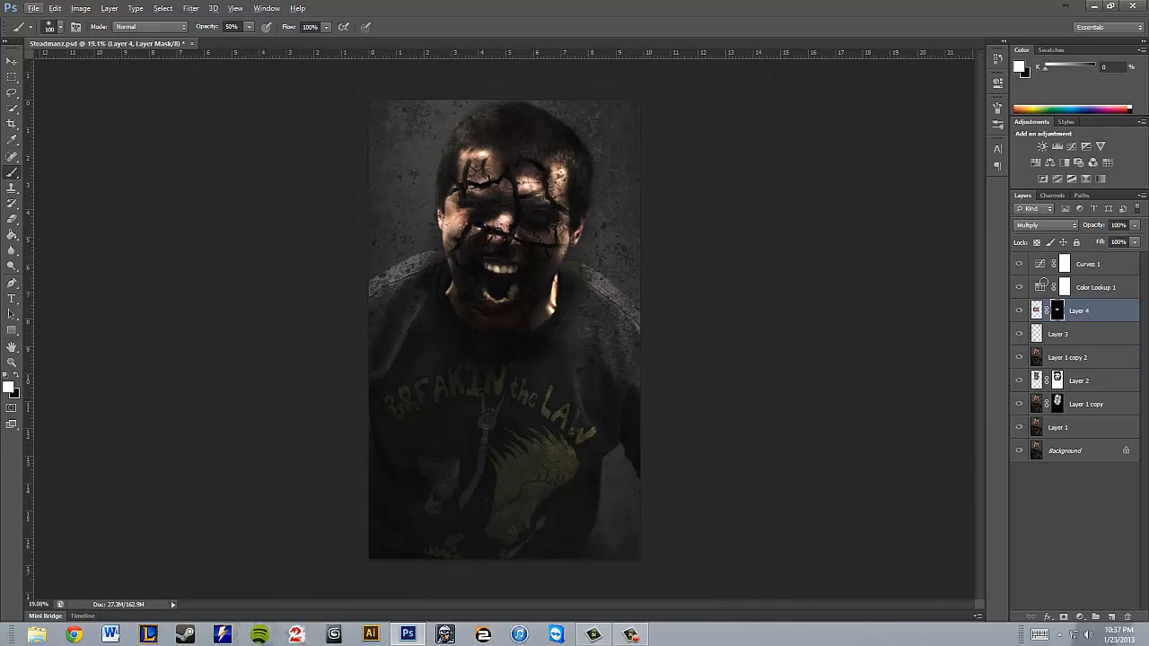
Step: Add a Hue/Saturation adjustment layer above Layer 4, lower the saturation to -39 and shift the hue slightly
click(1082, 618)
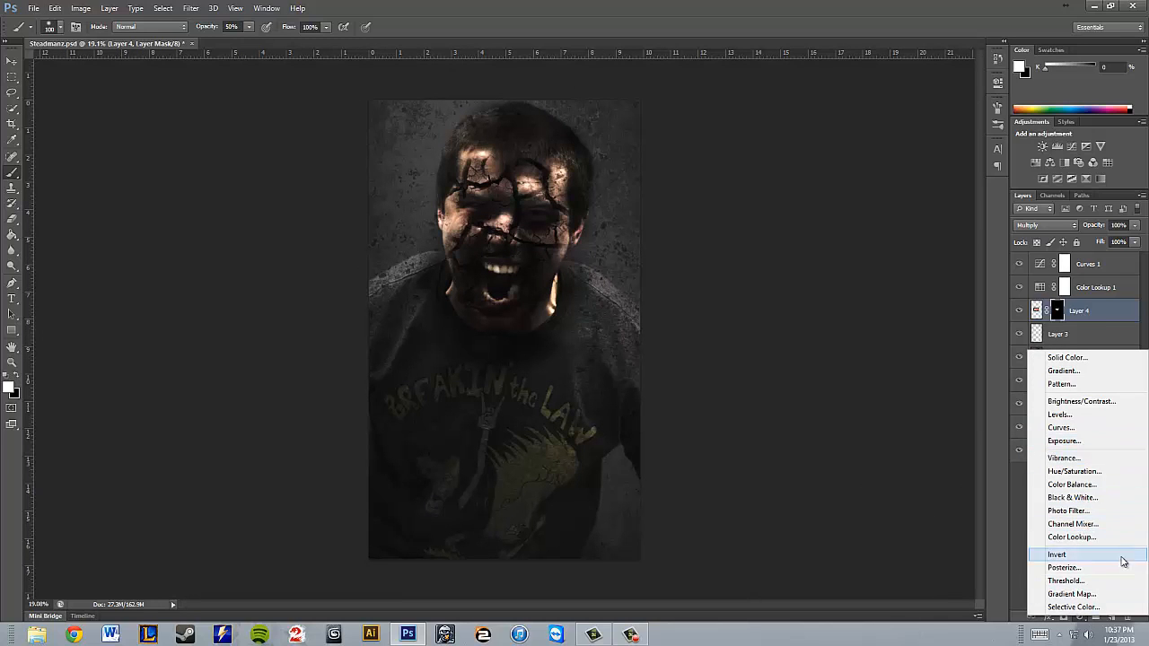
click(1074, 471)
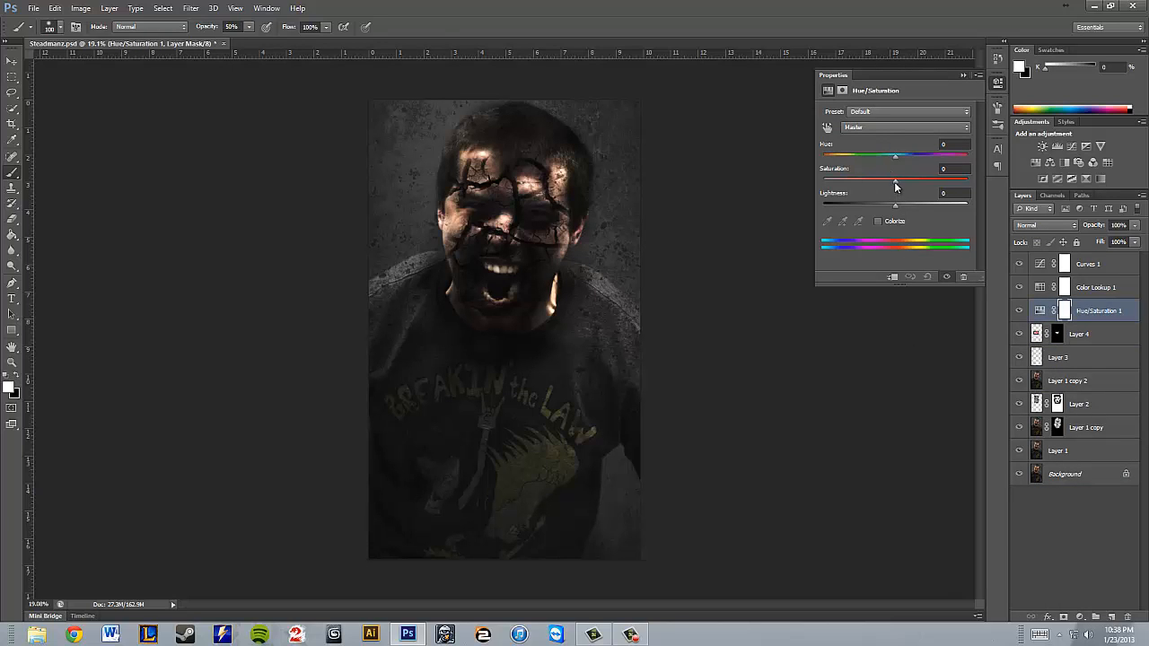
mouse_move(895, 186)
mouse_down()
mouse_move(868, 180)
mouse_move(882, 191)
mouse_up()
drag(872, 185, 915, 159)
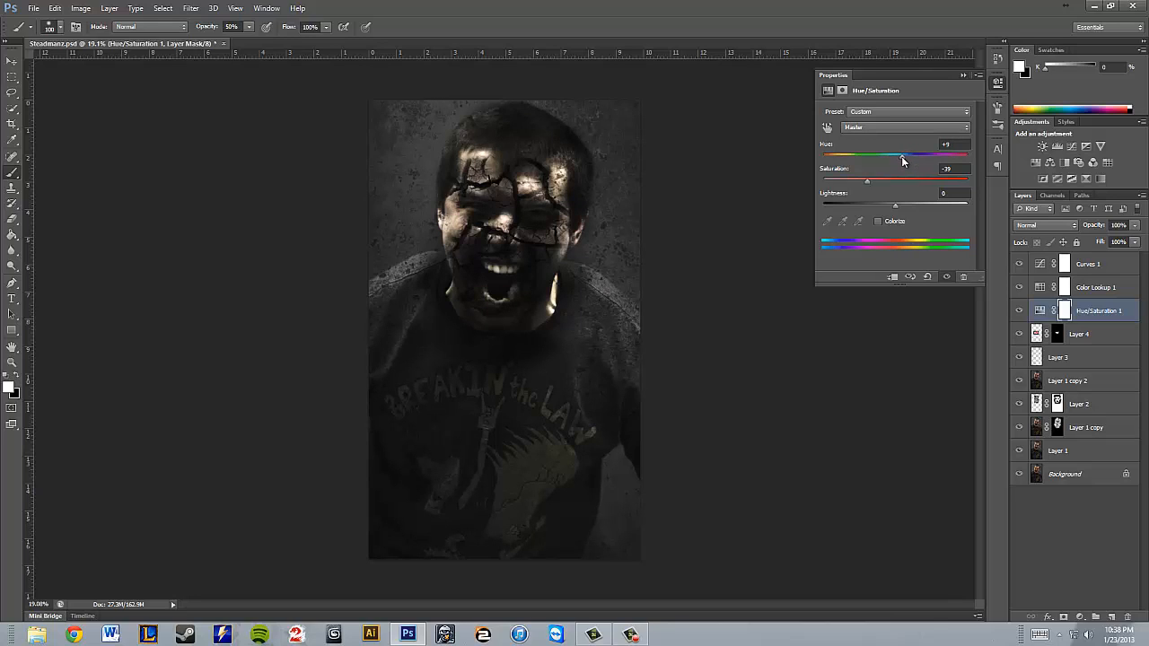
click(963, 75)
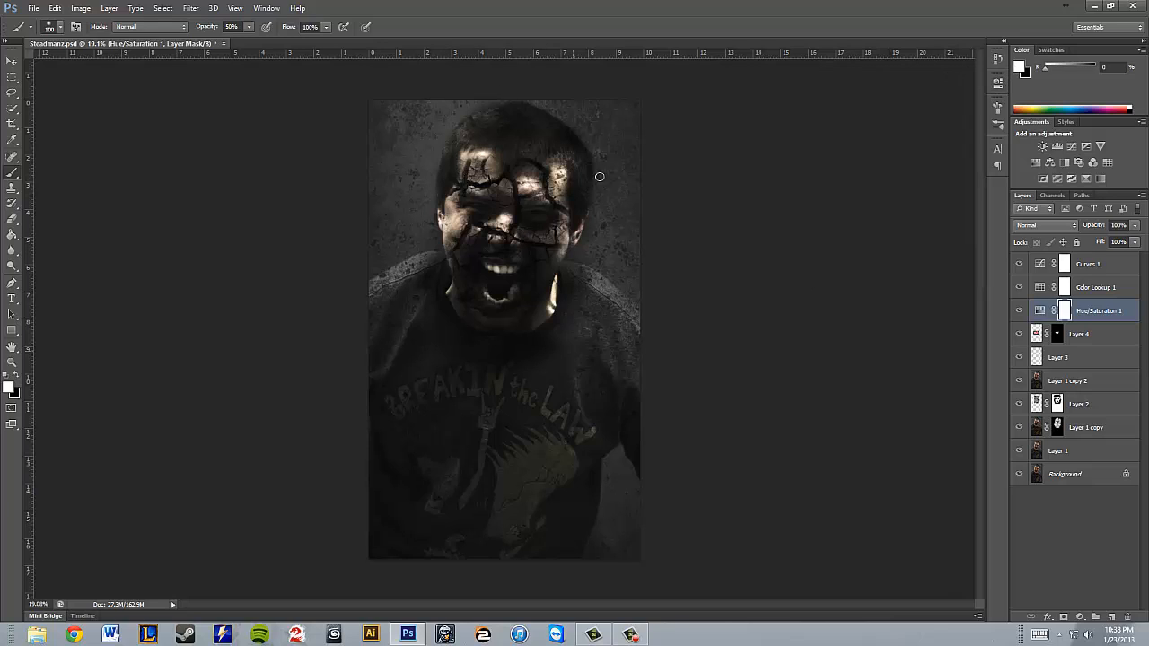